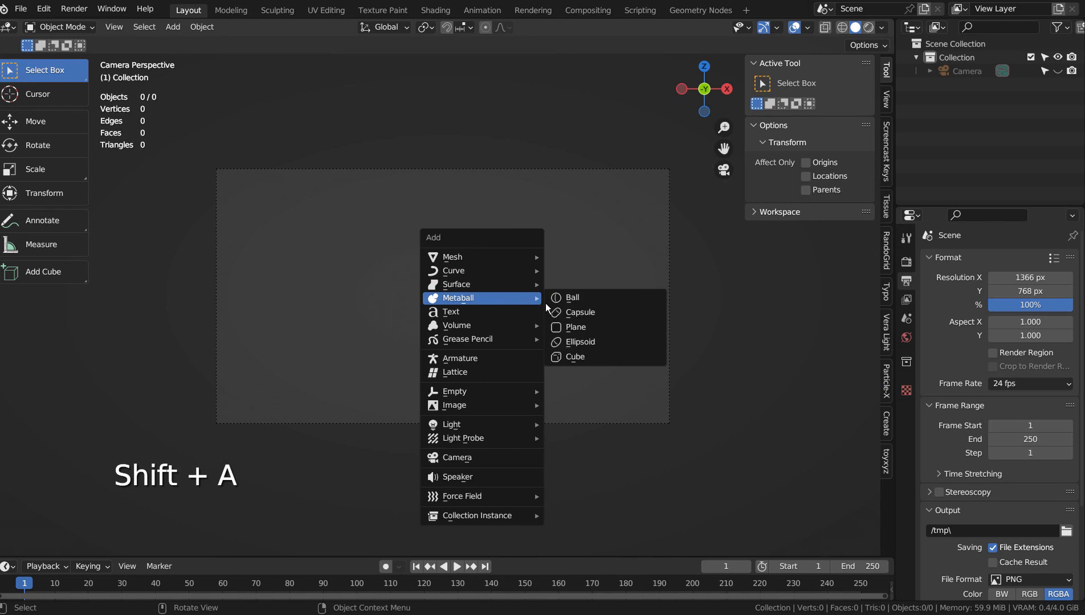
- Add a metaball ball, place it near the lower right of the camera frame and scale it to about 1.92
{"action": "left_click", "coordinate": [563, 301]}
{"action": "key", "text": "g"}
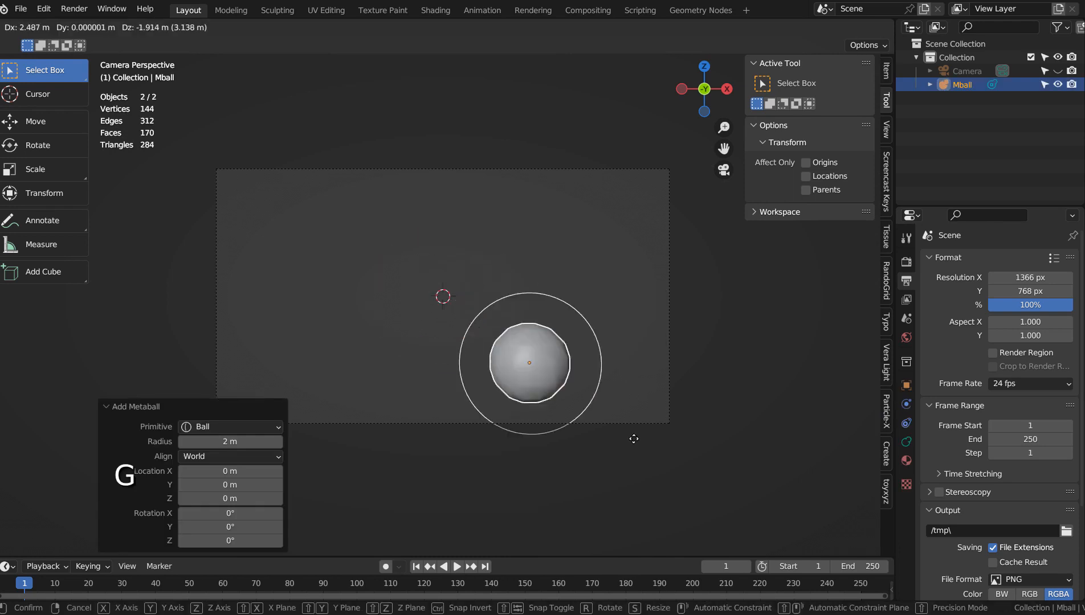
{"action": "left_click", "coordinate": [608, 480]}
{"action": "key", "text": "s"}
{"action": "left_click", "coordinate": [724, 481]}
- Duplicate the metaball twice, placing one copy up and to the left and the other down and to the right as a body
{"action": "key", "text": "shift+d"}
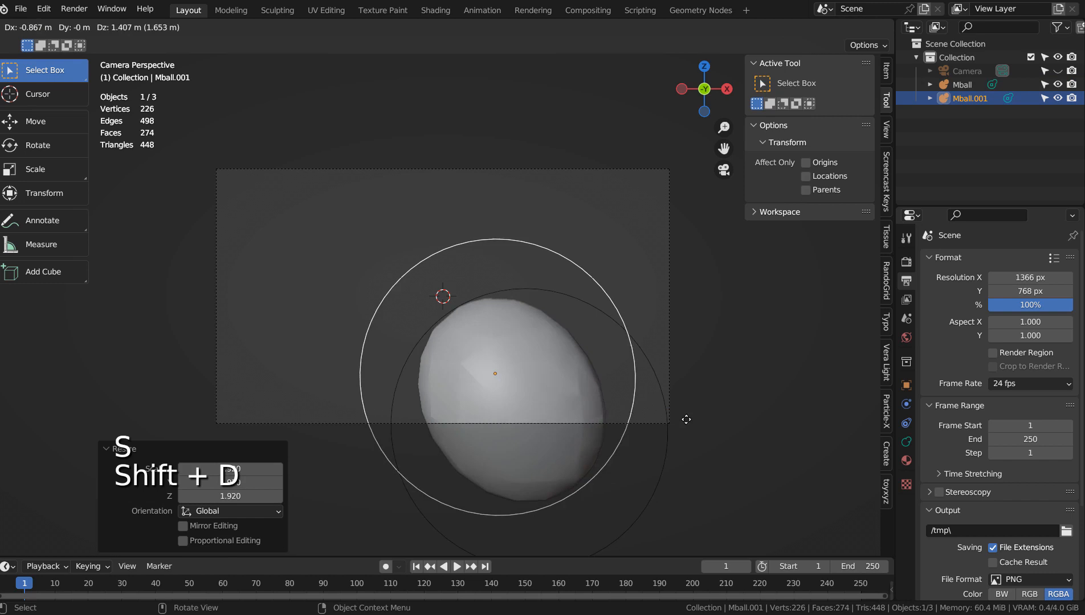
{"action": "left_click", "coordinate": [682, 402]}
{"action": "key", "text": "shift+d"}
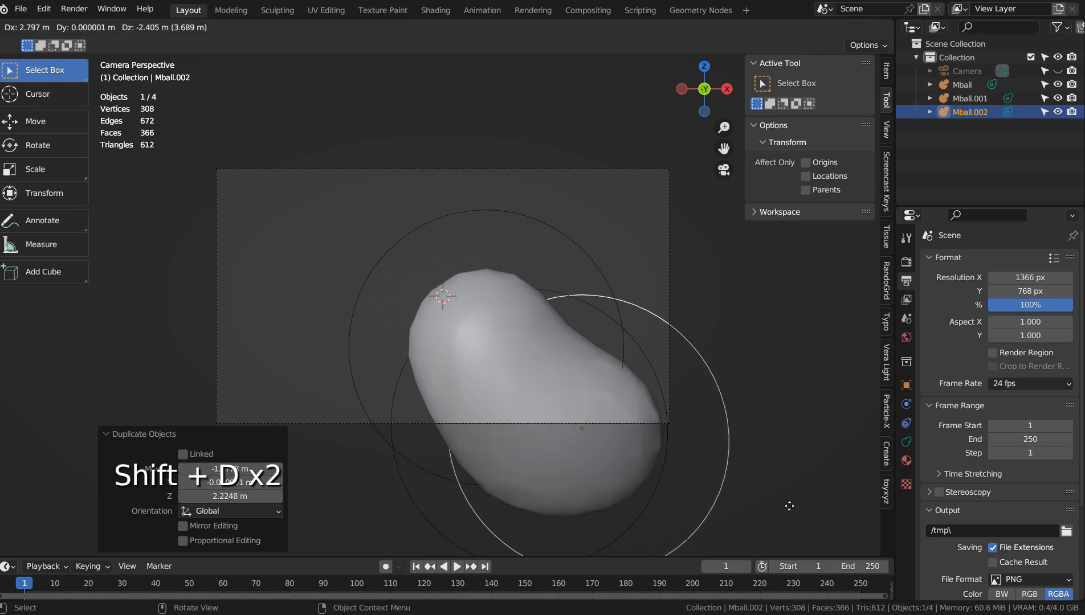
{"action": "left_click", "coordinate": [813, 519]}
- Scale the uppermost metaball of the blob down to about 0.71
{"action": "left_click", "coordinate": [525, 305]}
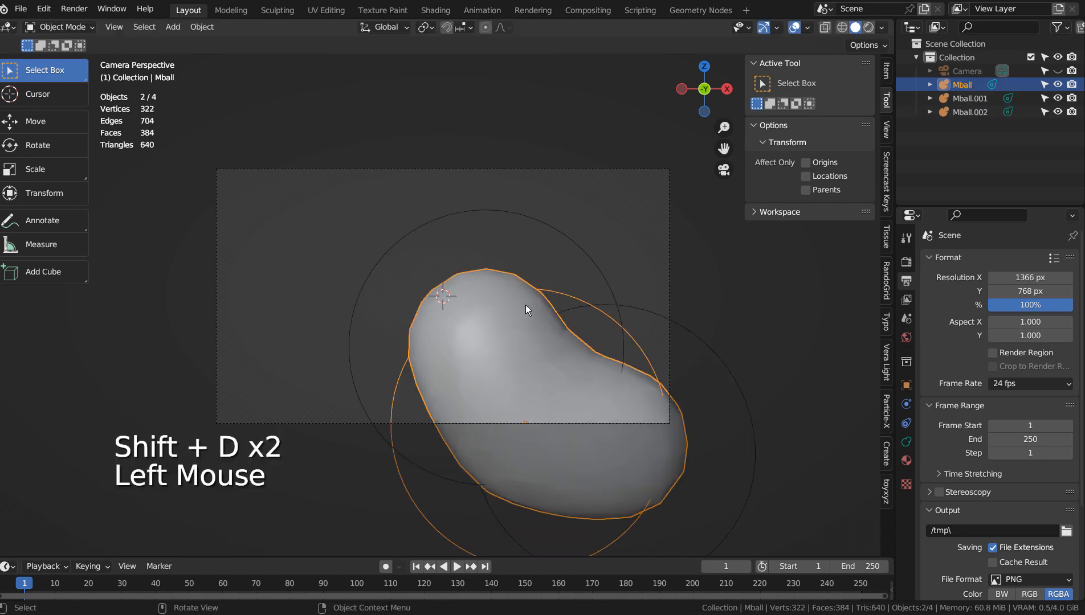
{"action": "left_click", "coordinate": [459, 297]}
{"action": "left_click", "coordinate": [516, 240]}
{"action": "left_click", "coordinate": [528, 231]}
{"action": "left_click", "coordinate": [546, 216]}
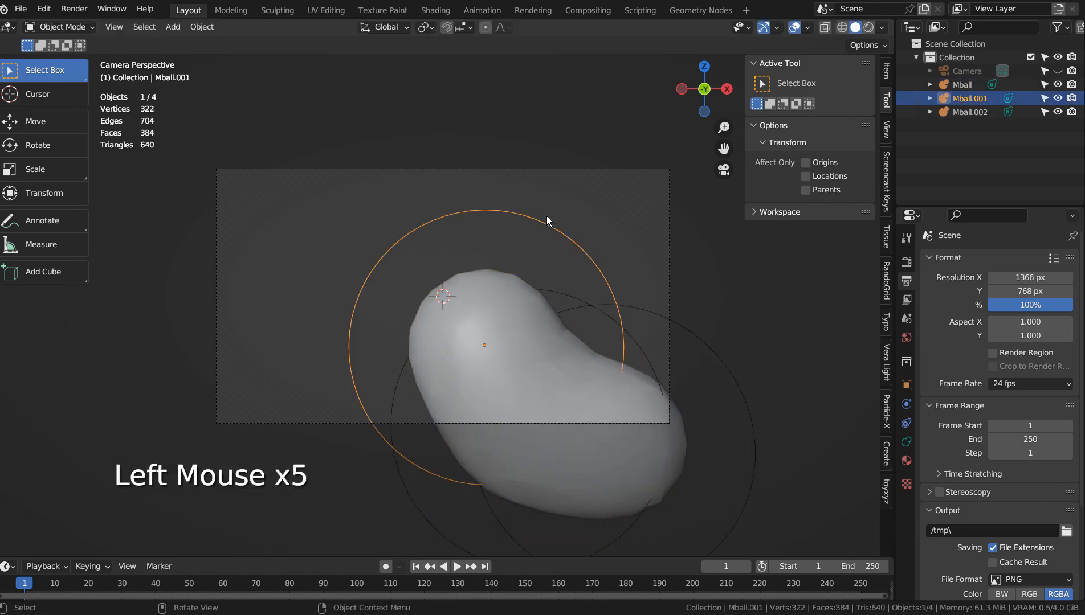
{"action": "key", "text": "s"}
{"action": "left_click", "coordinate": [606, 282]}
- Build the neck, head and snout from three successive metaball duplicates, scaling the second one down to about 0.71
{"action": "key", "text": "shift+d"}
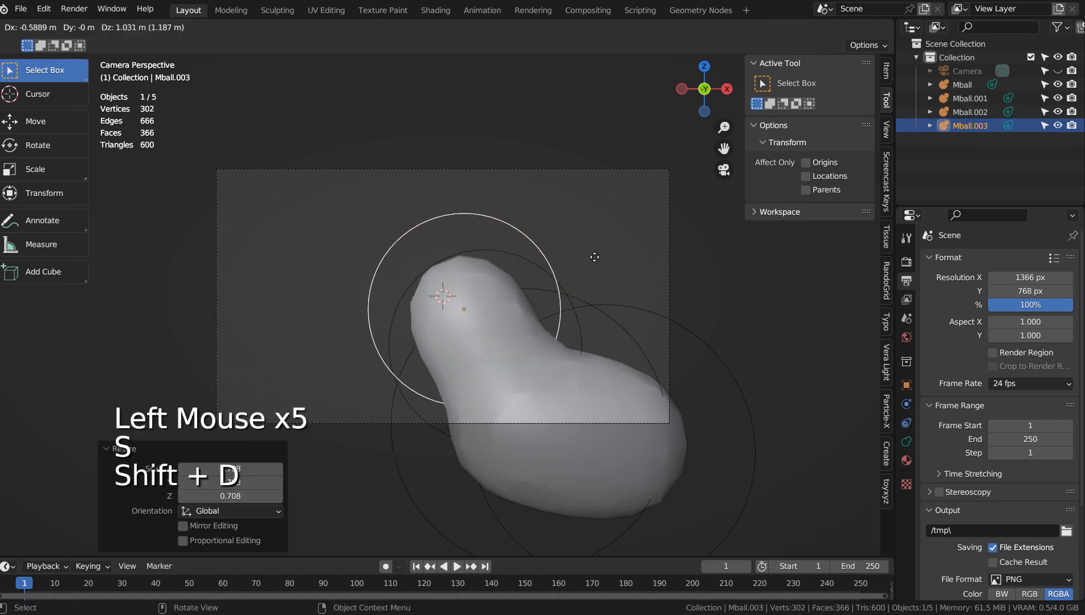
{"action": "left_click", "coordinate": [598, 244]}
{"action": "key", "text": "shift+d"}
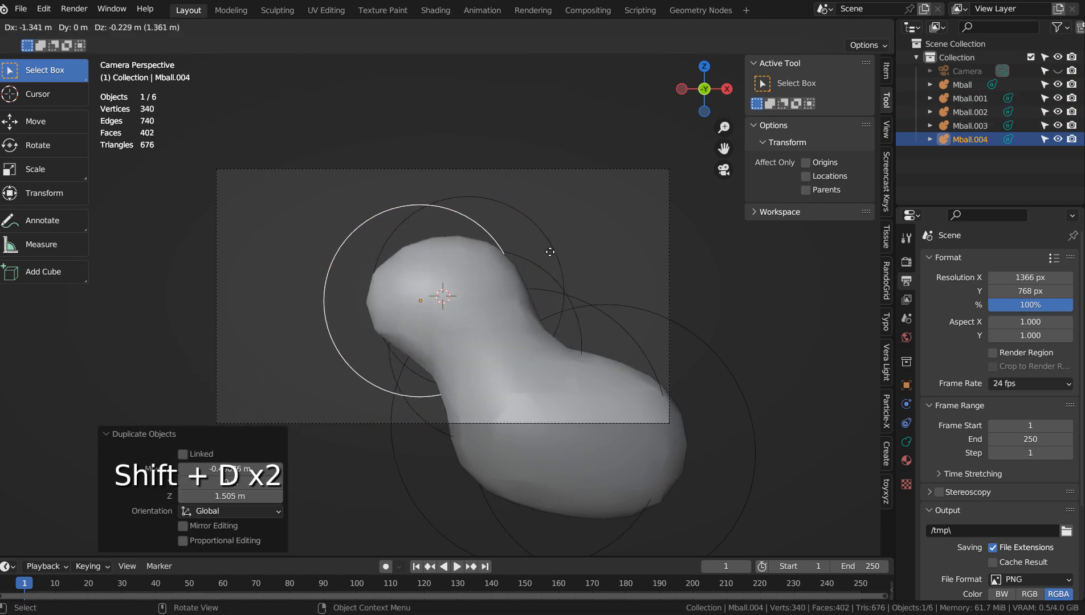
{"action": "left_click", "coordinate": [528, 245]}
{"action": "key", "text": "s"}
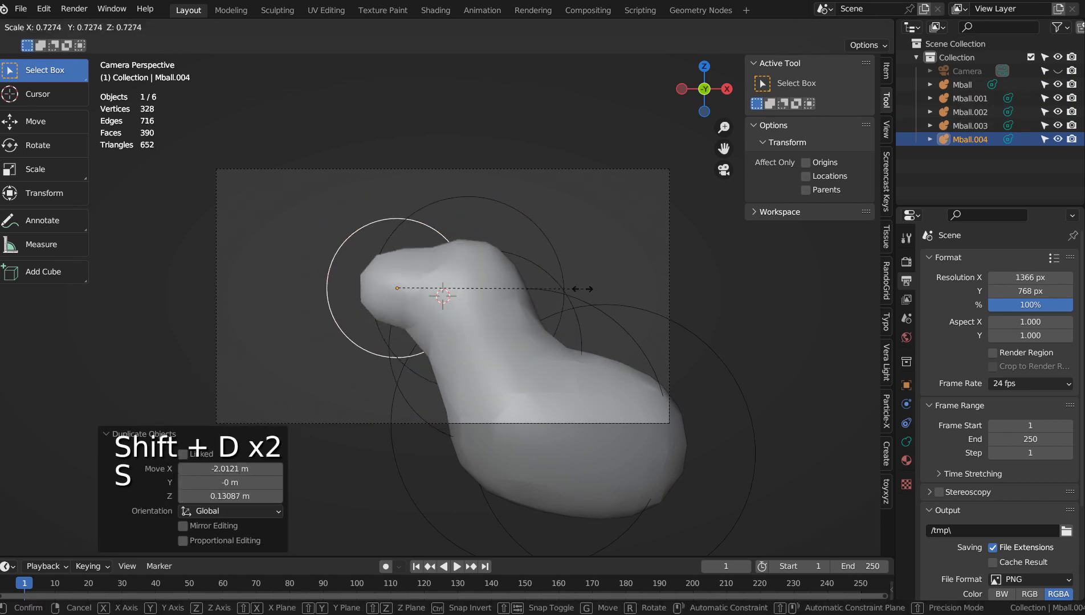
{"action": "left_click", "coordinate": [579, 292]}
{"action": "key", "text": "shift+d"}
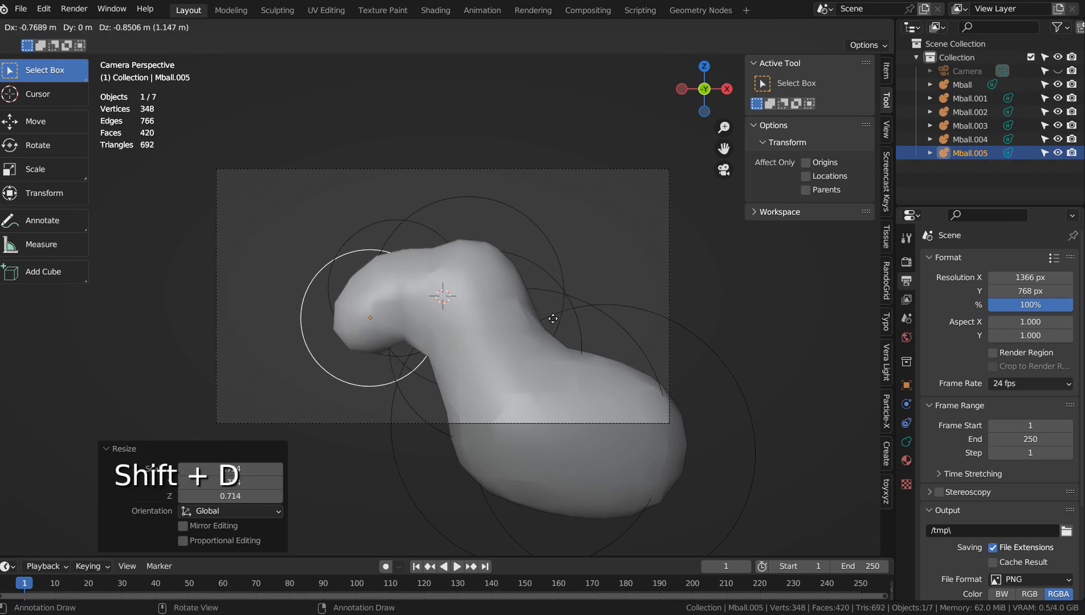
{"action": "left_click", "coordinate": [553, 313]}
- Scale all metaballs together to 0.76 and shift the whole shape slightly down and to the right
{"action": "left_click_drag", "start_coordinate": [260, 208], "coordinate": [701, 537]}
{"action": "key", "text": "s"}
{"action": "left_click", "coordinate": [649, 490]}
{"action": "key", "text": "g"}
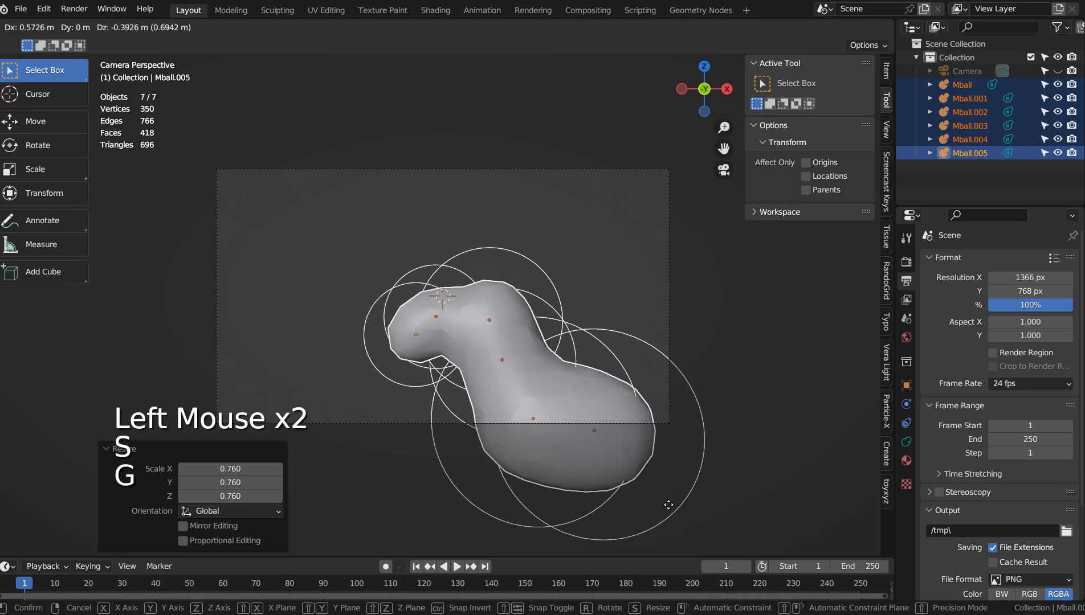
{"action": "left_click", "coordinate": [671, 508]}
- Move the rearmost metaball slightly outward and duplicate it about 2.1 m along X to lengthen the body
{"action": "left_click", "coordinate": [610, 412]}
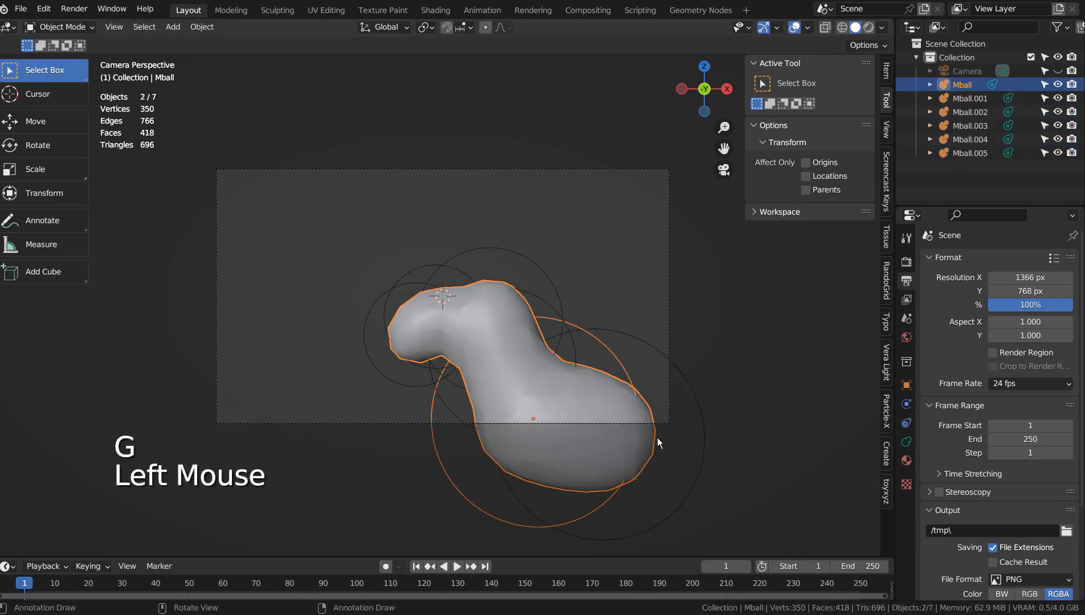
{"action": "left_click", "coordinate": [683, 429]}
{"action": "left_click", "coordinate": [700, 435]}
{"action": "key", "text": "g"}
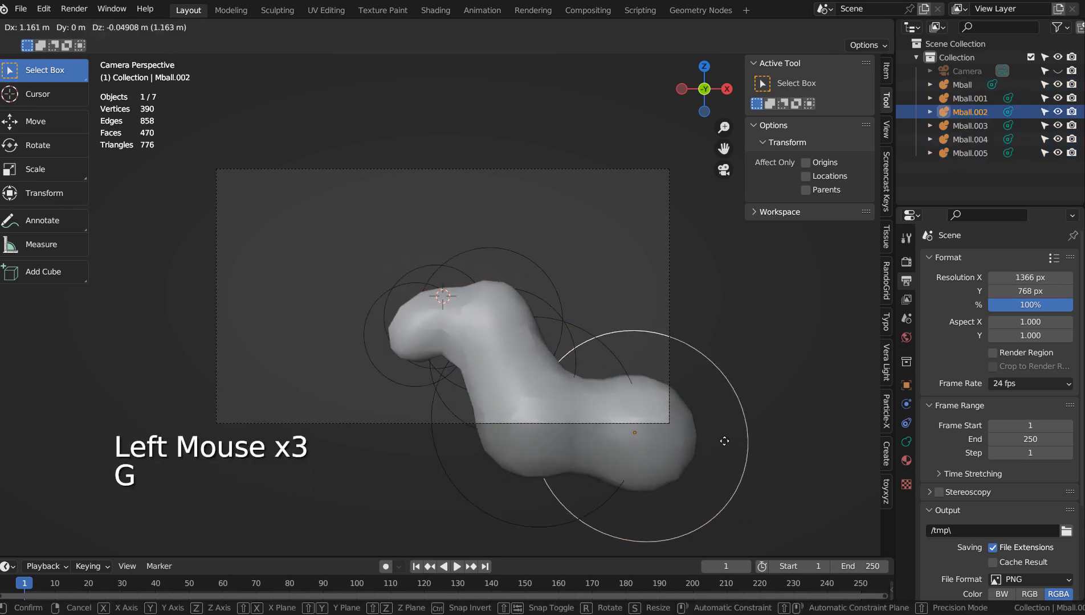
{"action": "left_click", "coordinate": [718, 442]}
{"action": "key", "text": "shift+d"}
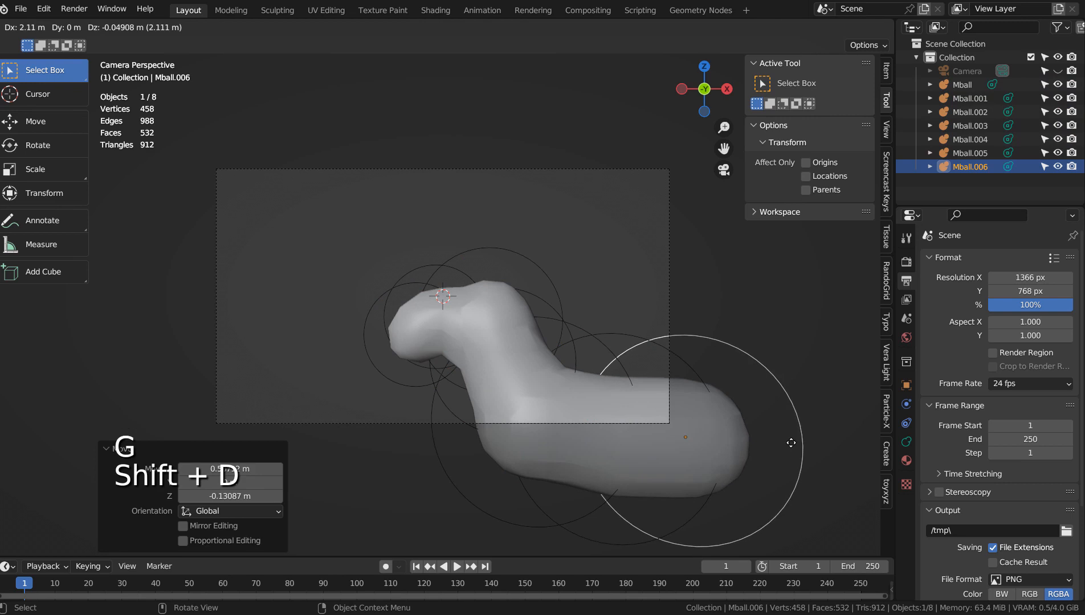
{"action": "left_click", "coordinate": [789, 442]}
{"action": "left_click", "coordinate": [782, 348]}
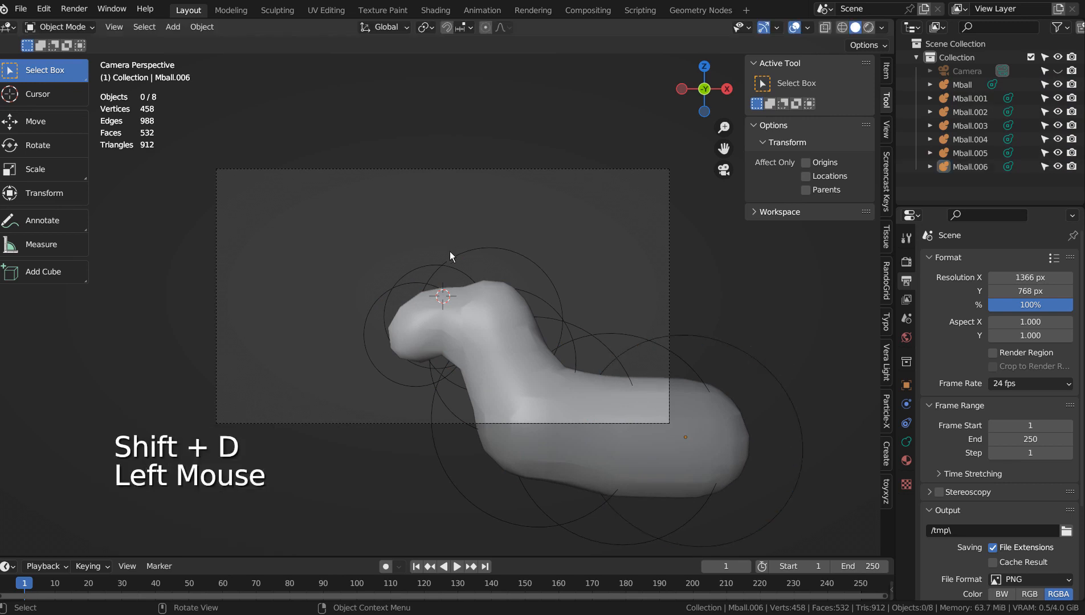
- Move the whole metaball shape about 0.42 m up and to the right, and render the camera view
{"action": "left_click_drag", "start_coordinate": [320, 222], "coordinate": [707, 461]}
{"action": "key", "text": "g"}
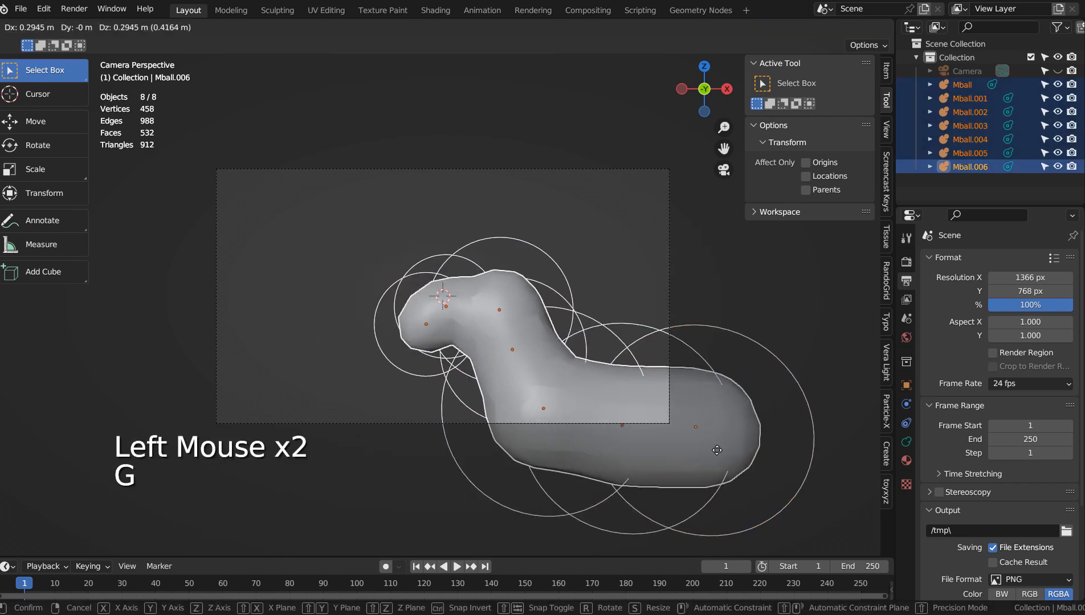
{"action": "left_click", "coordinate": [716, 450]}
{"action": "left_click", "coordinate": [737, 269]}
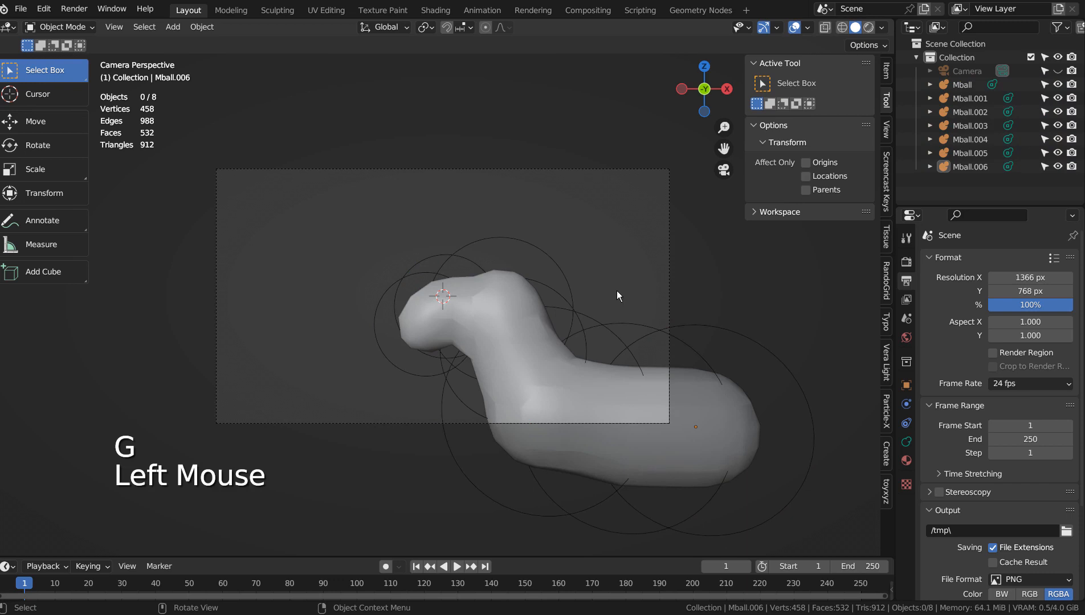
{"action": "key", "text": "F12"}
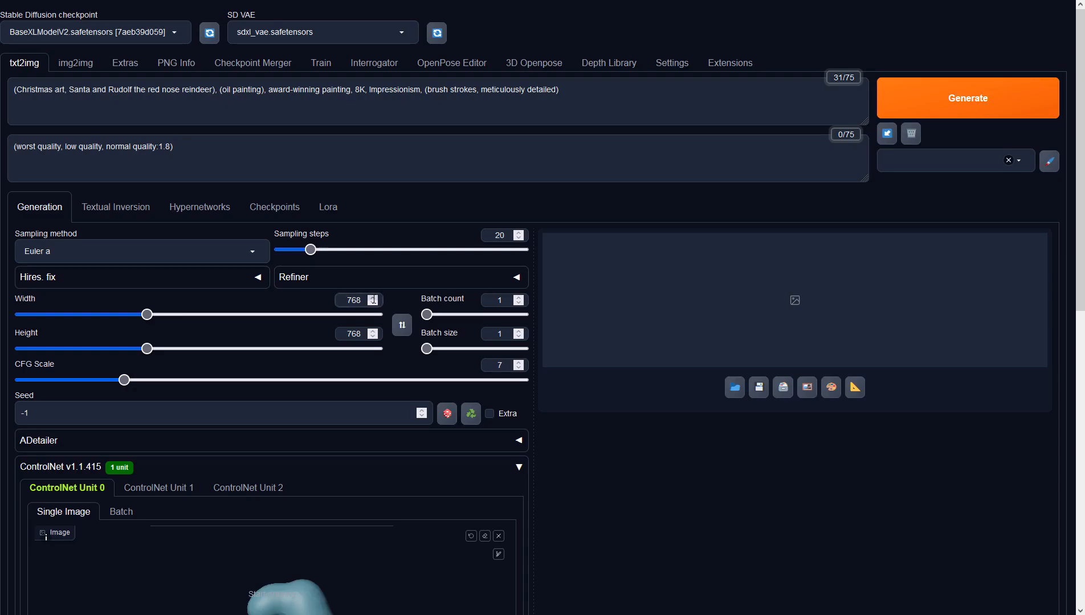
- In the Stable Diffusion web UI, set the txt2img image width to 1366
{"action": "type", "text": "13"}
{"action": "key", "text": "Delete"}
{"action": "key", "text": "Delete"}
{"action": "key", "text": "Delete"}
{"action": "type", "text": "66"}
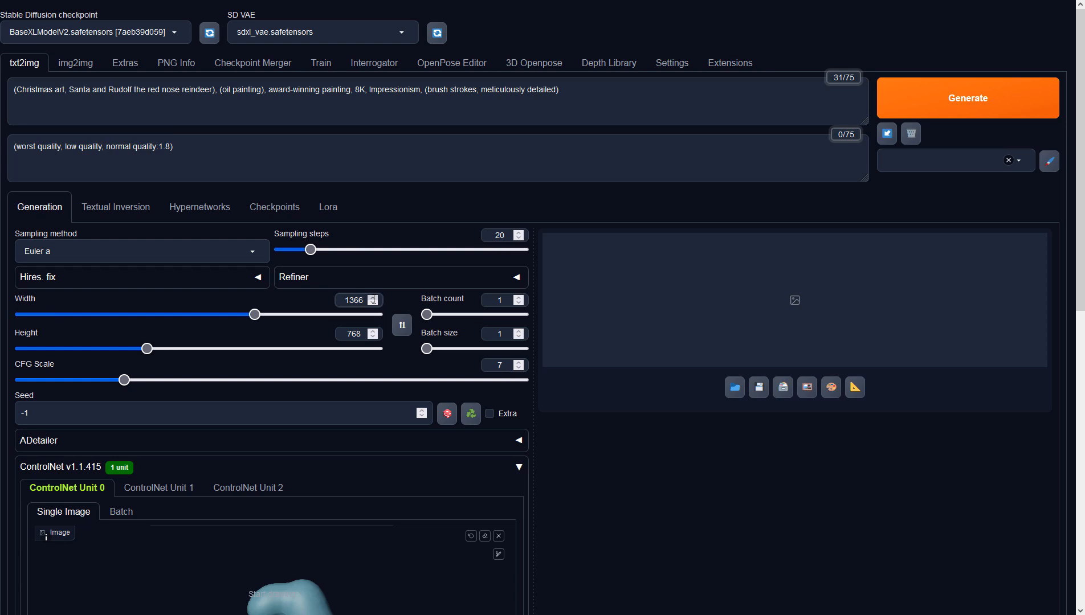
{"action": "left_click", "coordinate": [611, 95]}
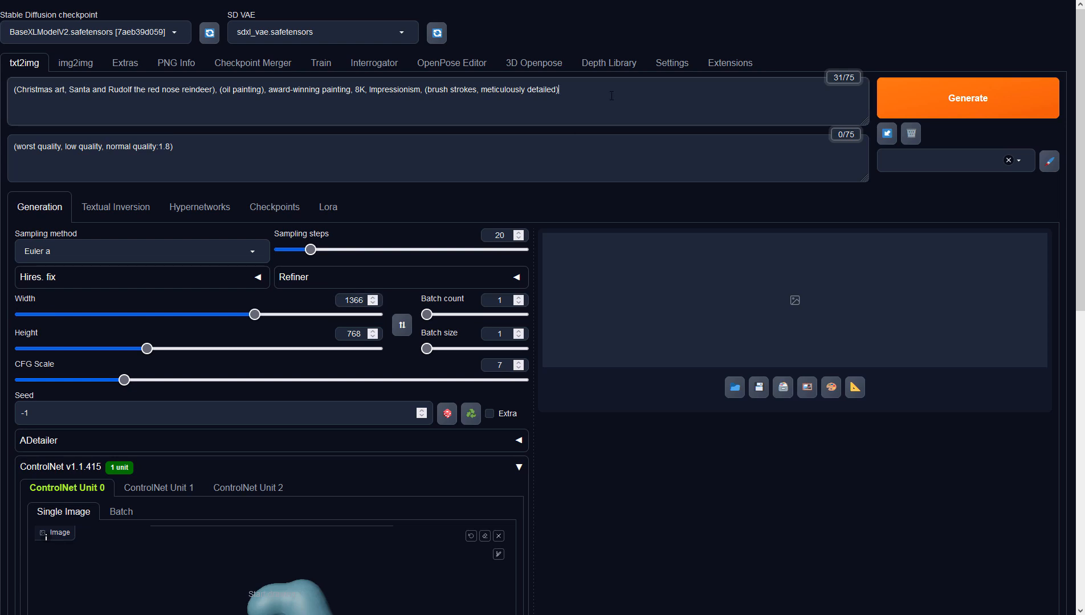
- Set ControlNet Unit 0 to Depth control with preprocessor none and model sai_xl_depth_256lora
{"action": "scroll", "coordinate": [584, 259], "scroll_direction": "down", "scroll_amount": 6}
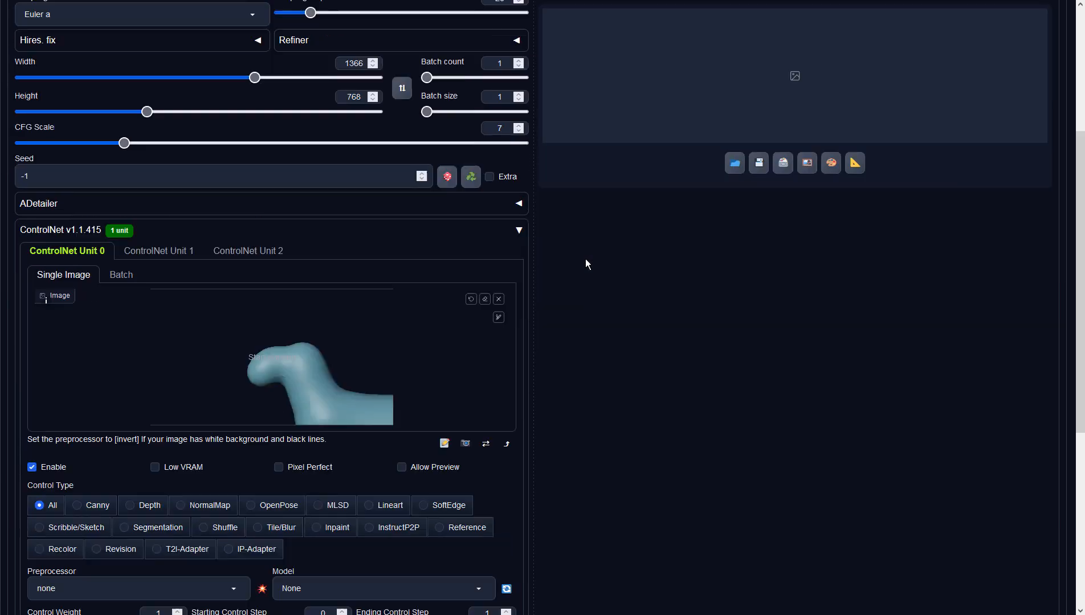
{"action": "left_click", "coordinate": [143, 404]}
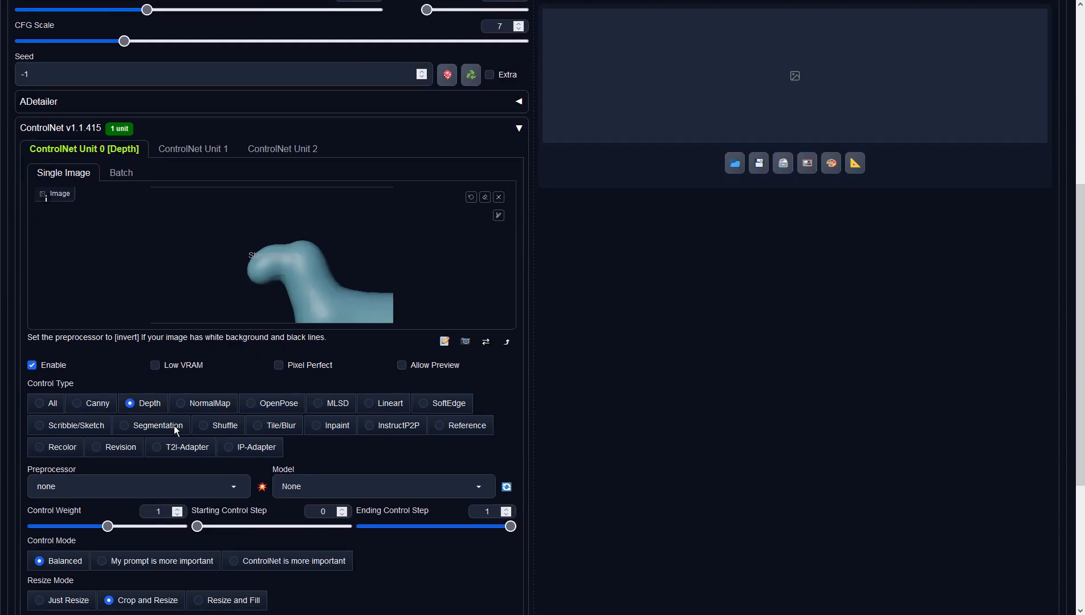
{"action": "left_click", "coordinate": [234, 489]}
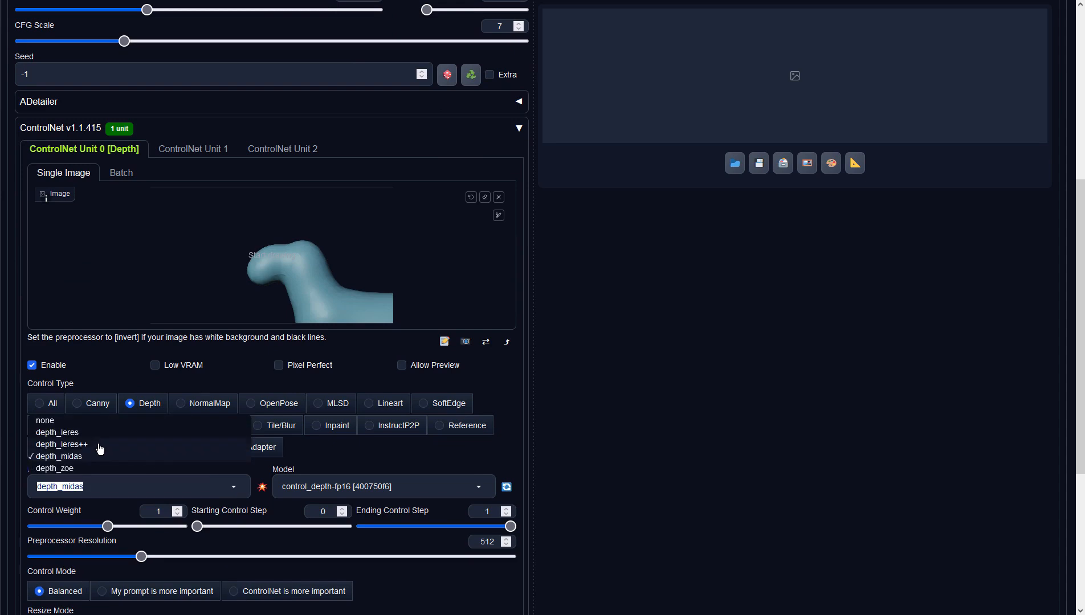
{"action": "left_click", "coordinate": [57, 420]}
{"action": "left_click", "coordinate": [405, 488]}
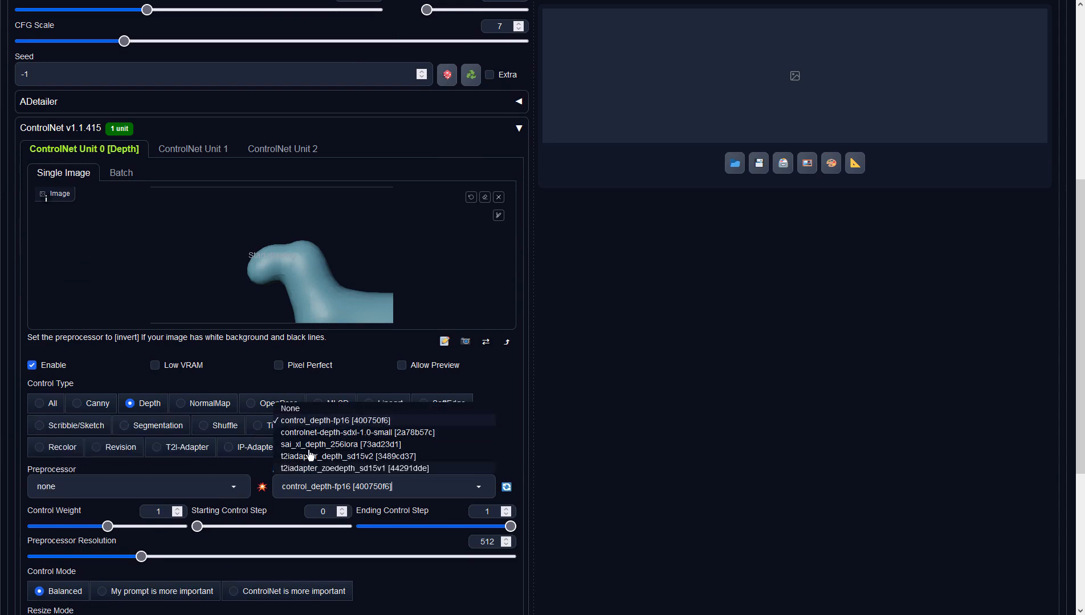
{"action": "left_click", "coordinate": [300, 443]}
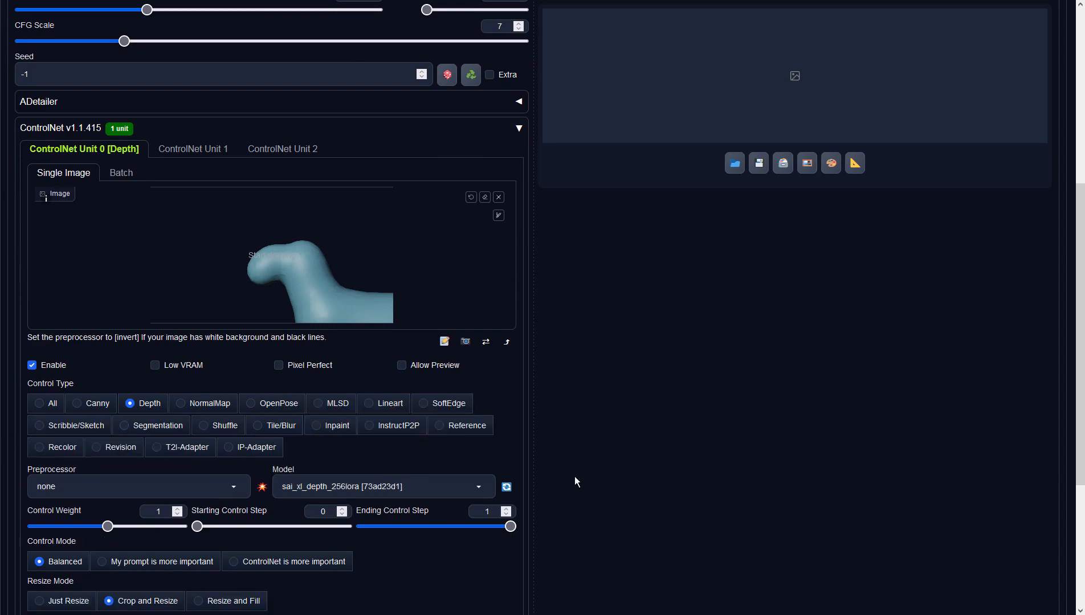
- Generate the txt2img image of Santa and the reindeer and inspect the result at full size
{"action": "scroll", "coordinate": [574, 477], "scroll_direction": "up", "scroll_amount": 6}
{"action": "left_click", "coordinate": [933, 85]}
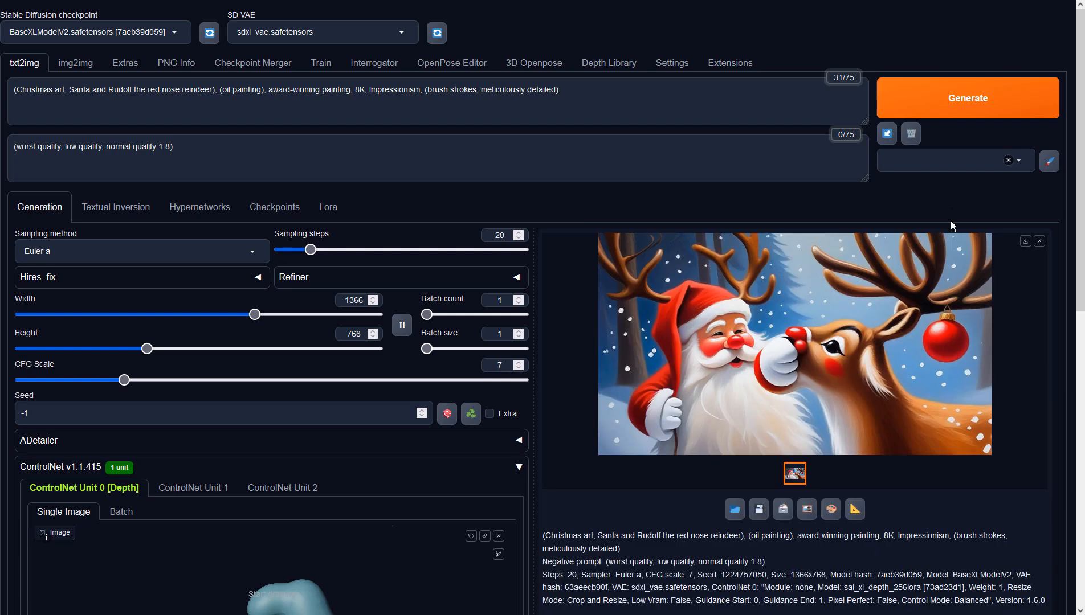
{"action": "left_click", "coordinate": [885, 305]}
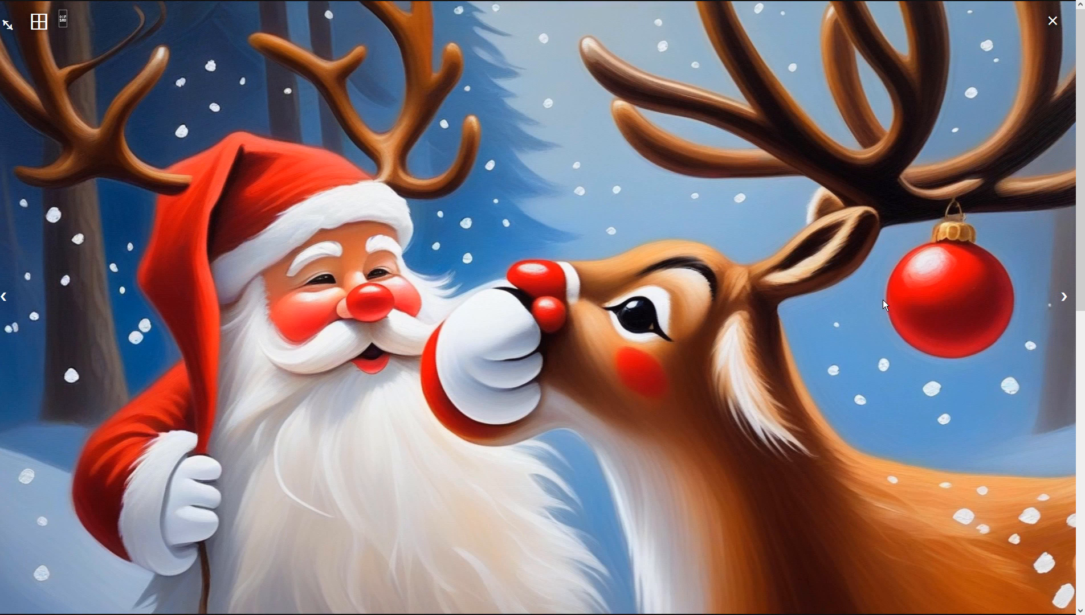
{"action": "left_click", "coordinate": [883, 300]}
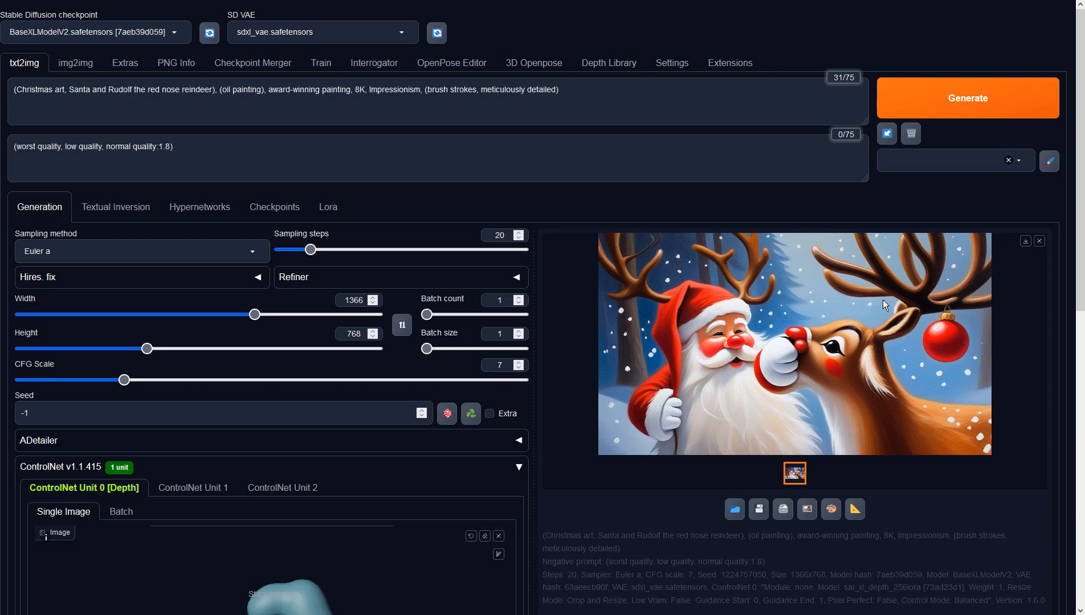
- Send the generated image to img2img with denoising strength 0.9 and the DPM++ 3M SDE Karras sampler
{"action": "left_click", "coordinate": [804, 513]}
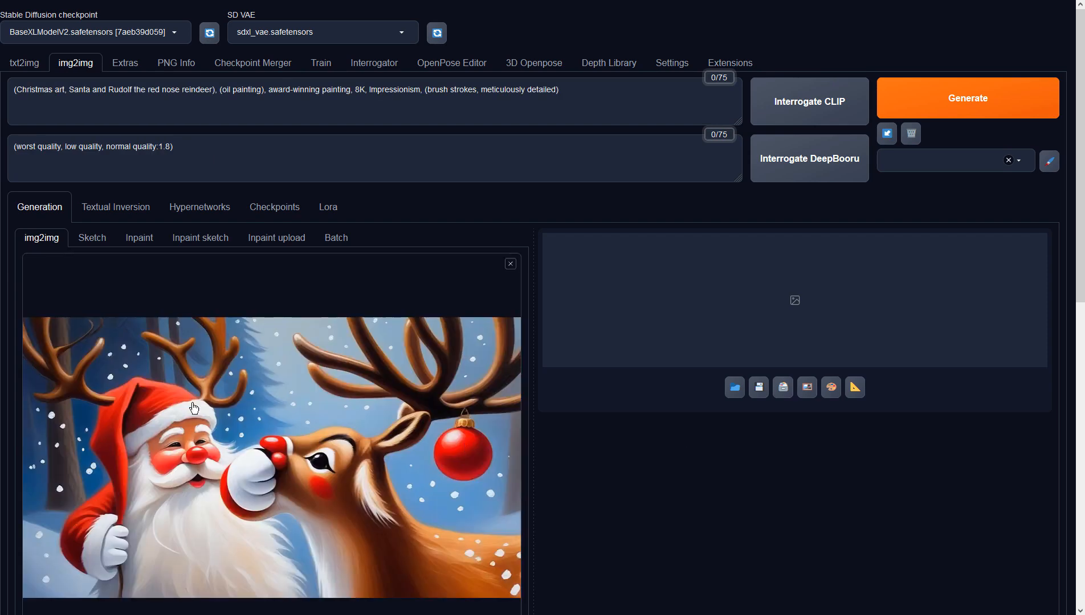
{"action": "scroll", "coordinate": [345, 393], "scroll_direction": "down", "scroll_amount": 9}
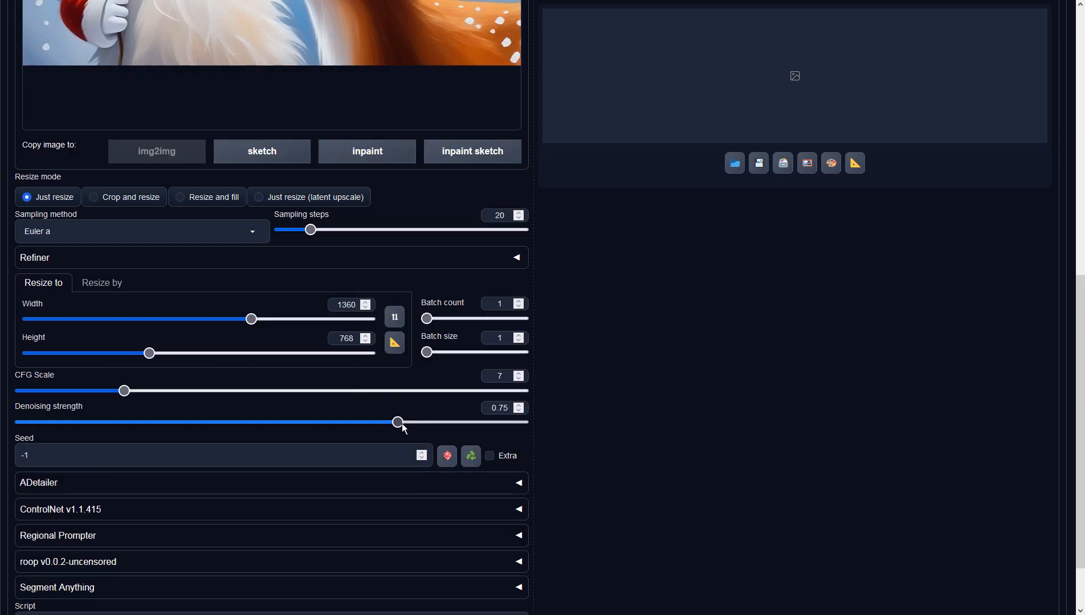
{"action": "left_click_drag", "start_coordinate": [398, 422], "coordinate": [473, 423]}
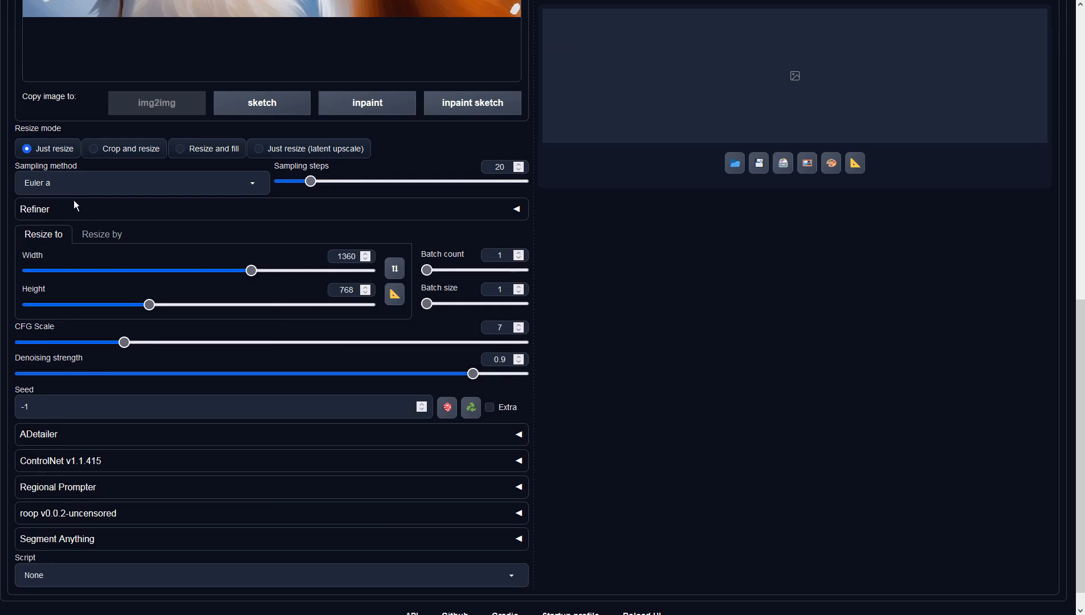
{"action": "left_click", "coordinate": [74, 187]}
- Generate the img2img version of the Santa and reindeer painting and inspect it at full size
{"action": "scroll", "coordinate": [667, 394], "scroll_direction": "up", "scroll_amount": 10}
{"action": "left_click", "coordinate": [901, 108]}
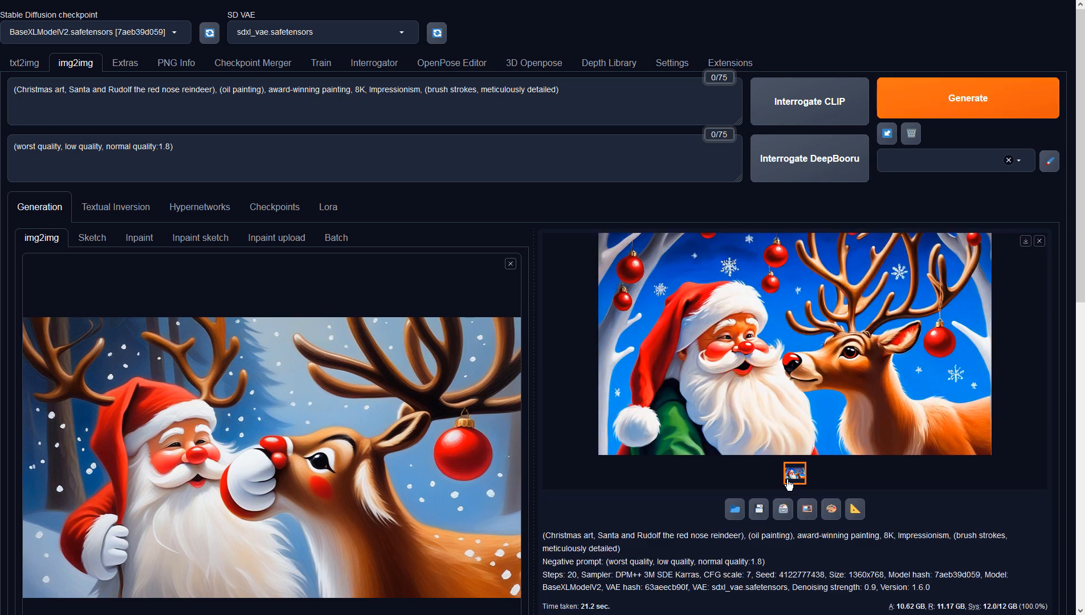
{"action": "left_click", "coordinate": [843, 406]}
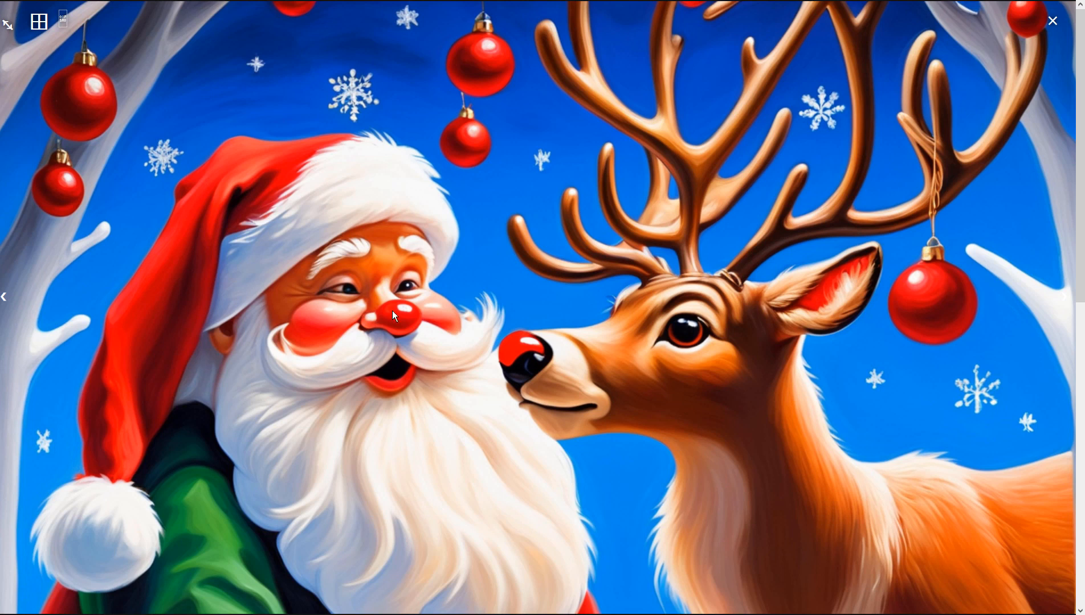
{"action": "left_click", "coordinate": [607, 299]}
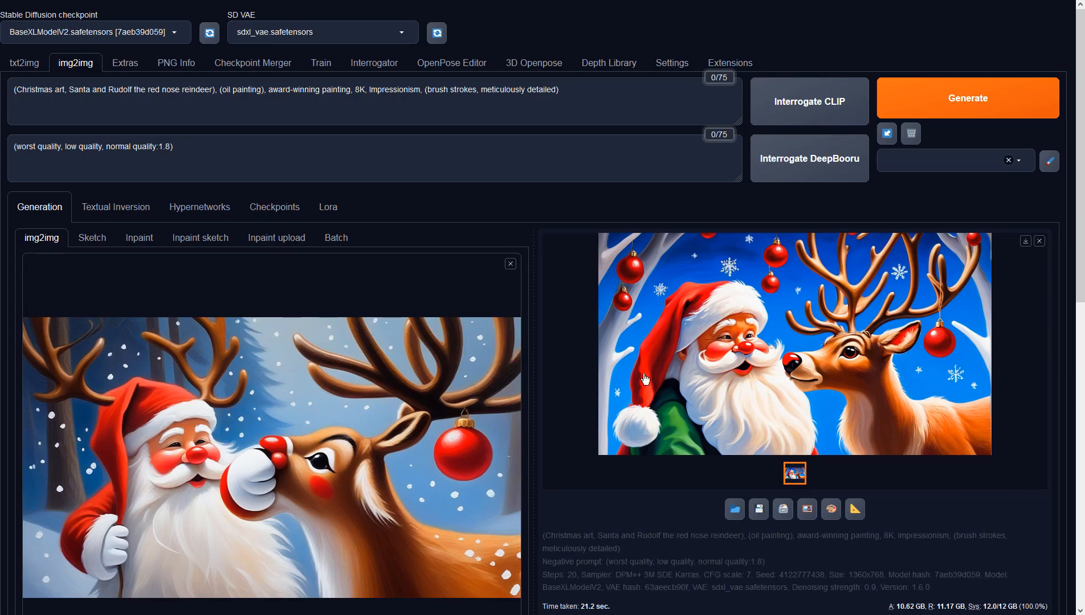
- Send the generated painting to the img2img input and add ", red nose on Santa" to the negative prompt
{"action": "left_click", "coordinate": [809, 513]}
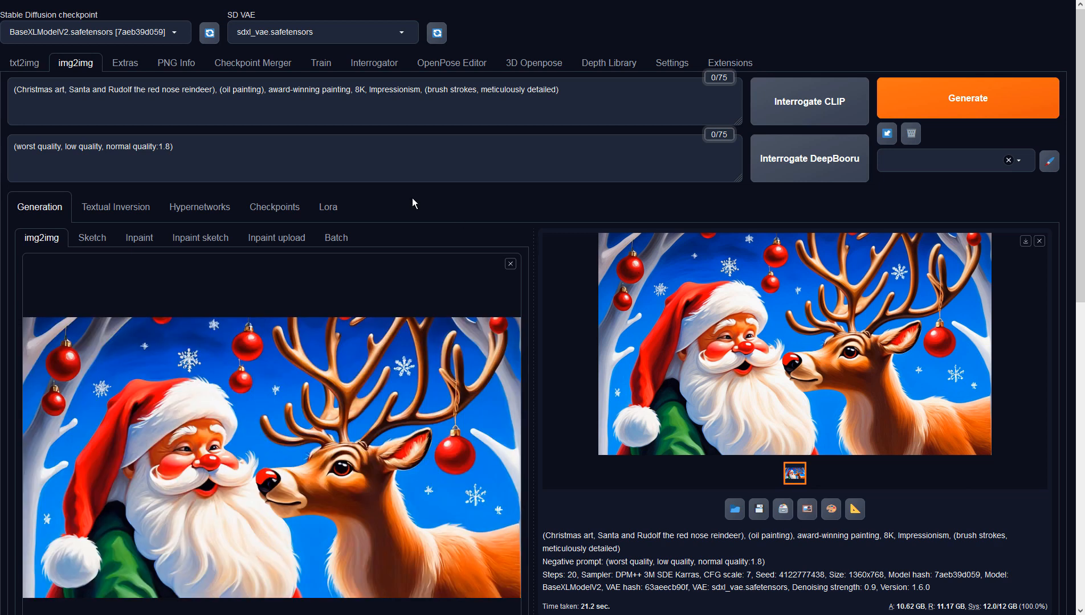
{"action": "left_click", "coordinate": [352, 165]}
{"action": "type", "text": ", r"}
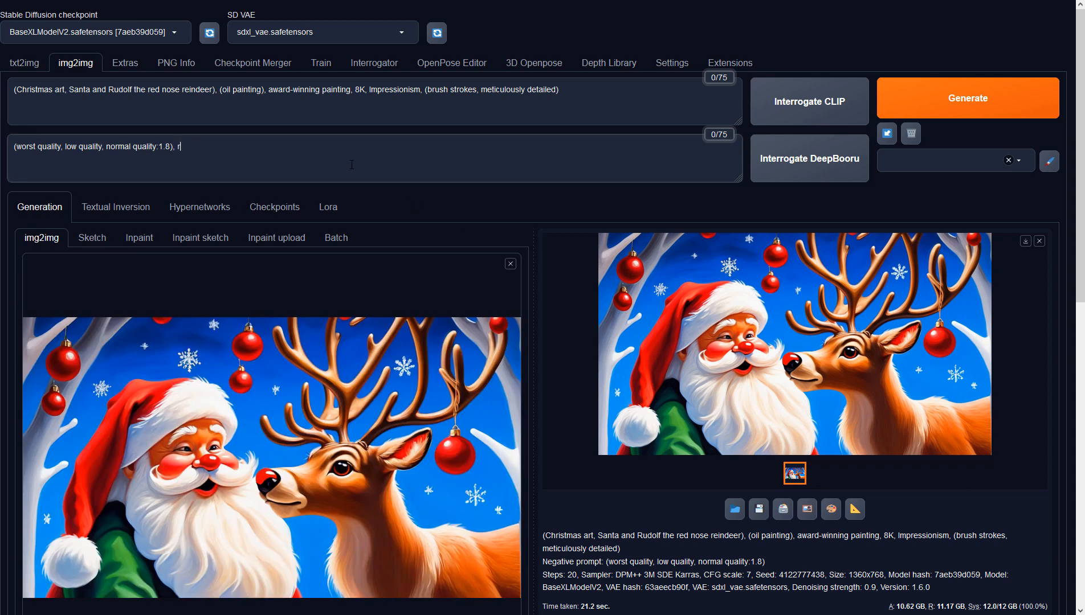
{"action": "type", "text": "ed nose on Santa"}
- Generate the img2img painting with the extended negative prompt and inspect the result at full size
{"action": "left_click", "coordinate": [973, 97]}
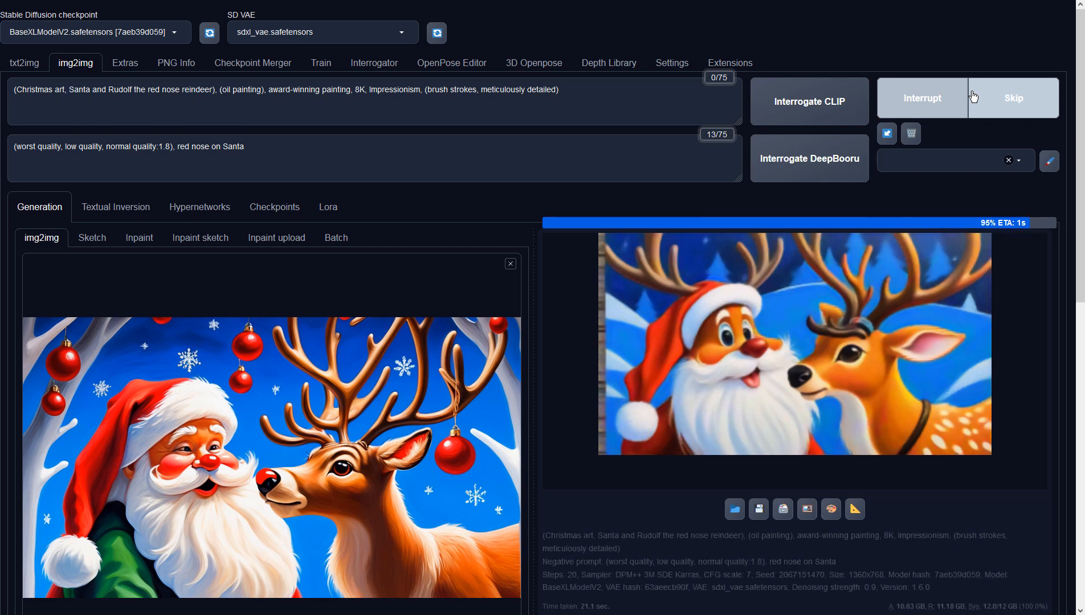
{"action": "left_click", "coordinate": [796, 297]}
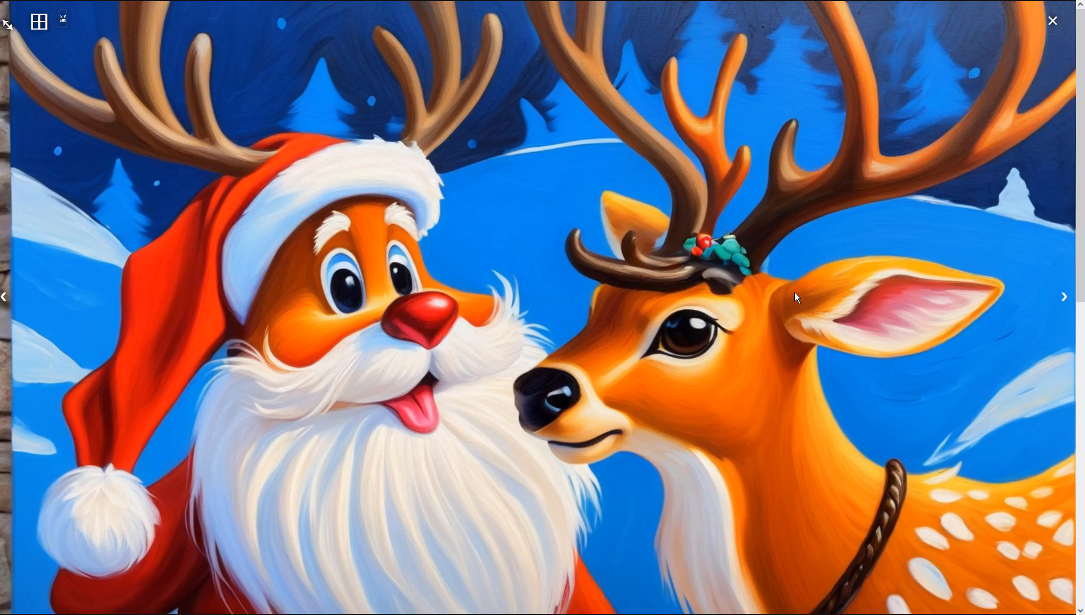
{"action": "left_click", "coordinate": [794, 292]}
- Generate another img2img variation with the same prompts and settings and inspect it at full size
{"action": "left_click", "coordinate": [962, 109]}
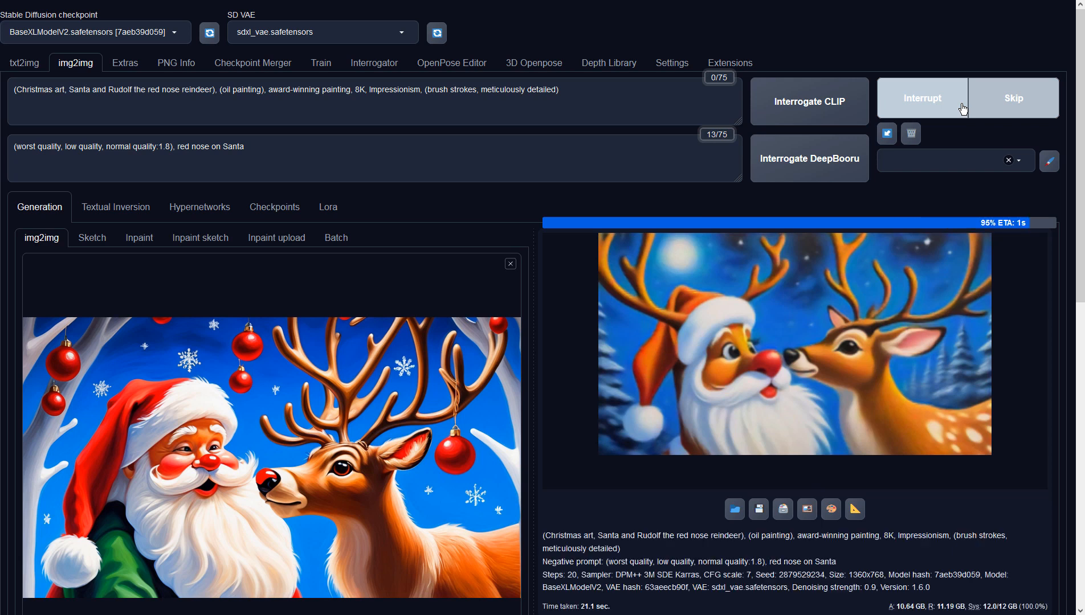
{"action": "left_click", "coordinate": [780, 385]}
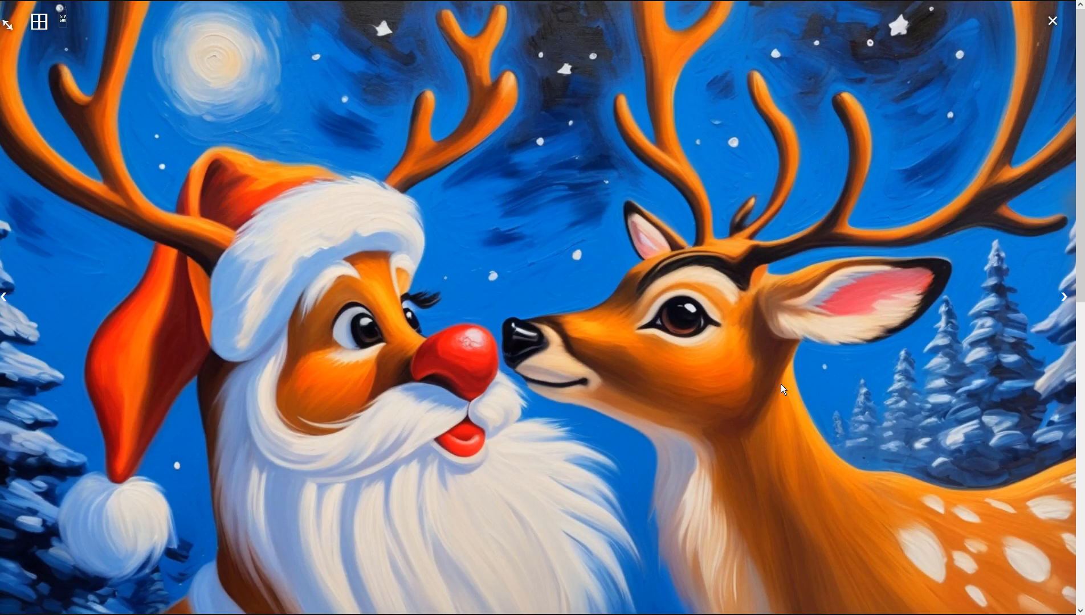
{"action": "left_click", "coordinate": [781, 384]}
- Set the sampling method to Euler a and the denoising strength to 0.7
{"action": "scroll", "coordinate": [322, 296], "scroll_direction": "down", "scroll_amount": 7}
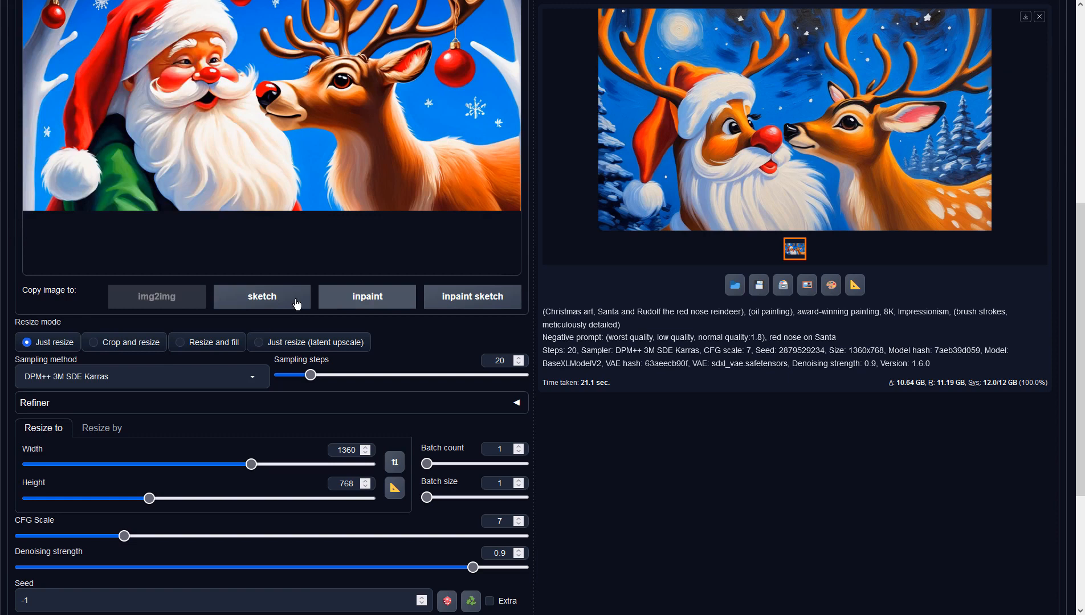
{"action": "left_click", "coordinate": [160, 371]}
{"action": "left_click", "coordinate": [37, 59]}
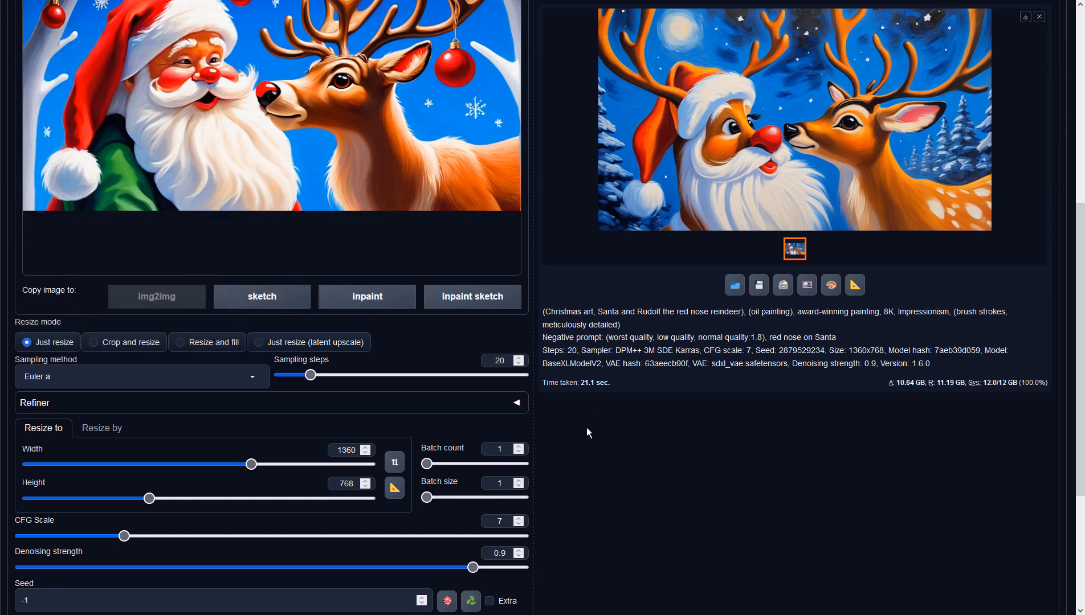
{"action": "scroll", "coordinate": [586, 427], "scroll_direction": "down", "scroll_amount": 4}
{"action": "left_click_drag", "start_coordinate": [473, 347], "coordinate": [373, 351]}
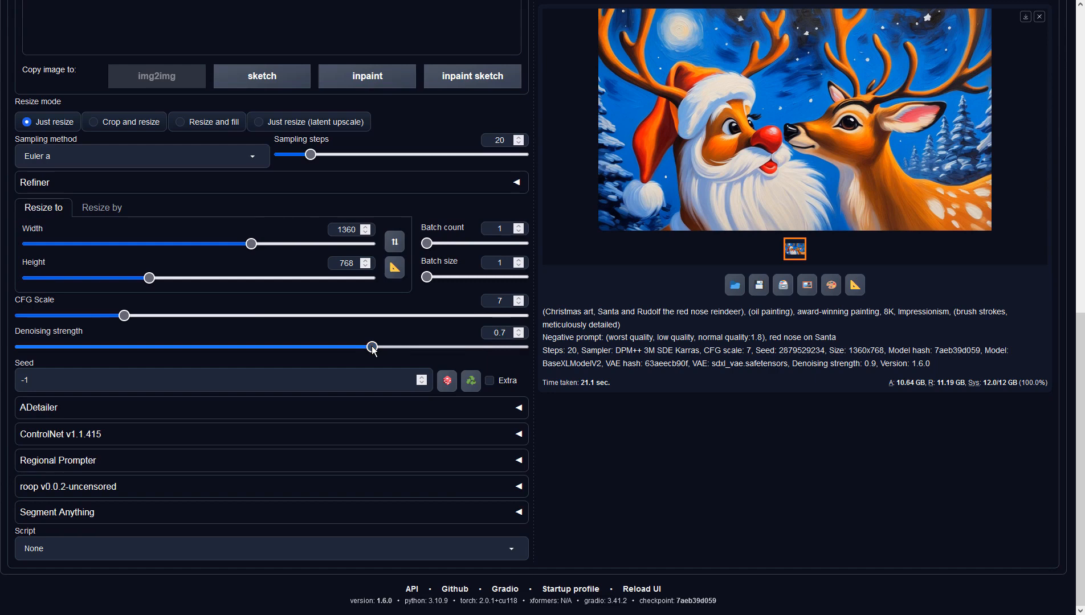
- Generate the painting with the Euler a settings, inspect it at full size, and start another variation
{"action": "scroll", "coordinate": [626, 327], "scroll_direction": "up", "scroll_amount": 10}
{"action": "left_click", "coordinate": [933, 110]}
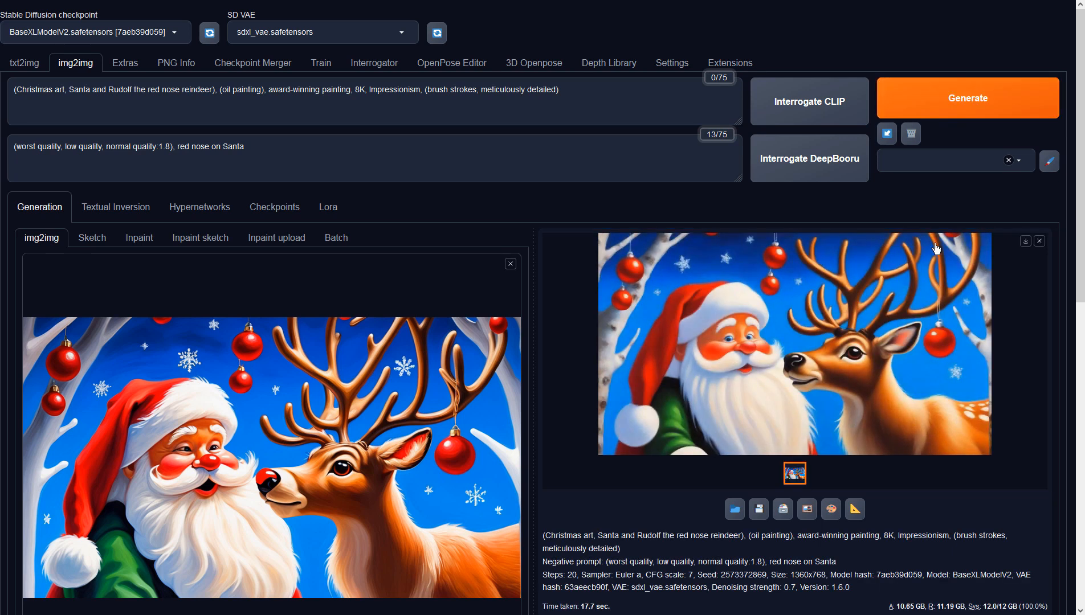
{"action": "left_click", "coordinate": [924, 306]}
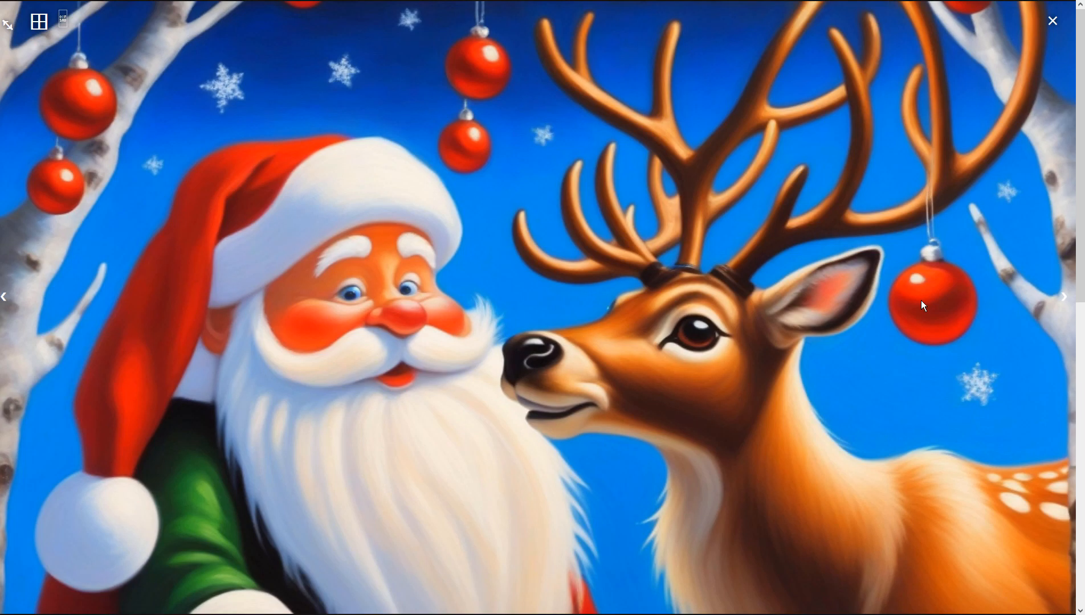
{"action": "left_click", "coordinate": [885, 311]}
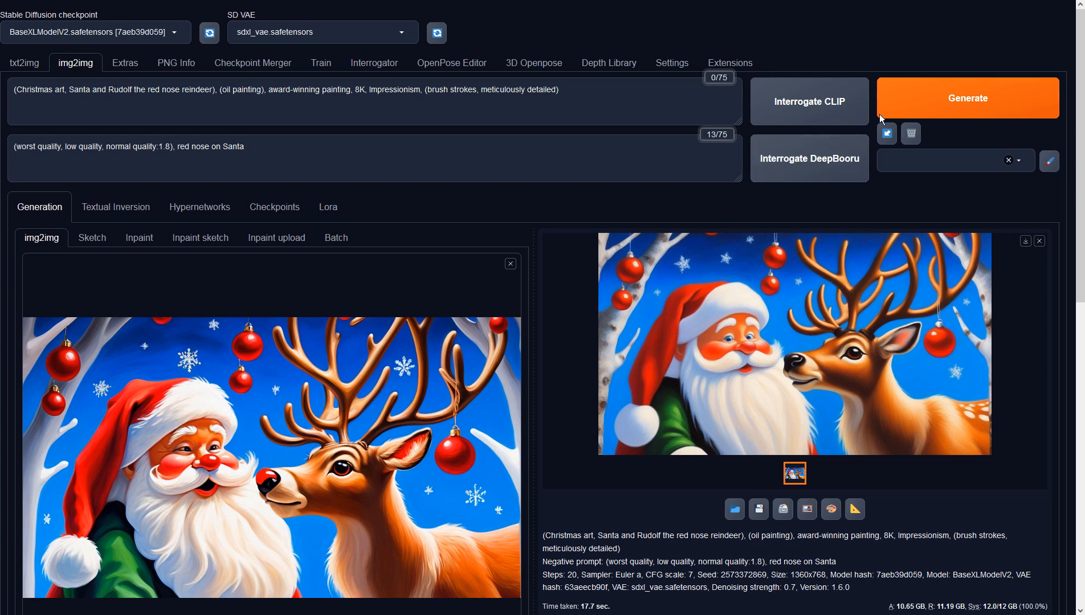
{"action": "key", "text": "ctrl+Return"}
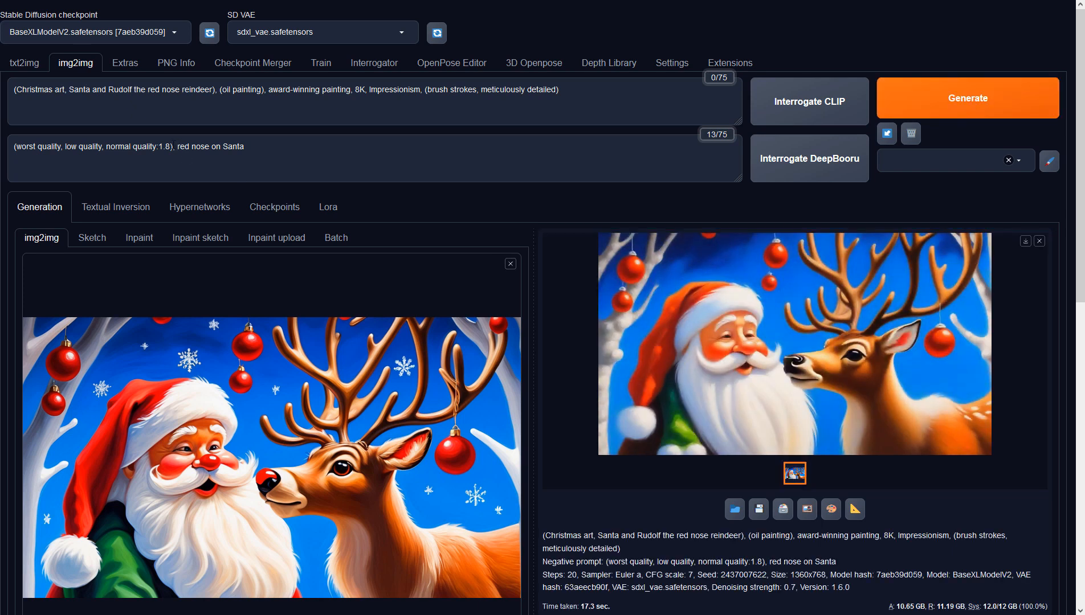
- Remove ", red nose on Santa" from the negative prompt and inspect the latest variation at full size
{"action": "left_click_drag", "start_coordinate": [173, 146], "coordinate": [245, 147]}
{"action": "key", "text": "BackSpace"}
{"action": "left_click", "coordinate": [718, 317]}
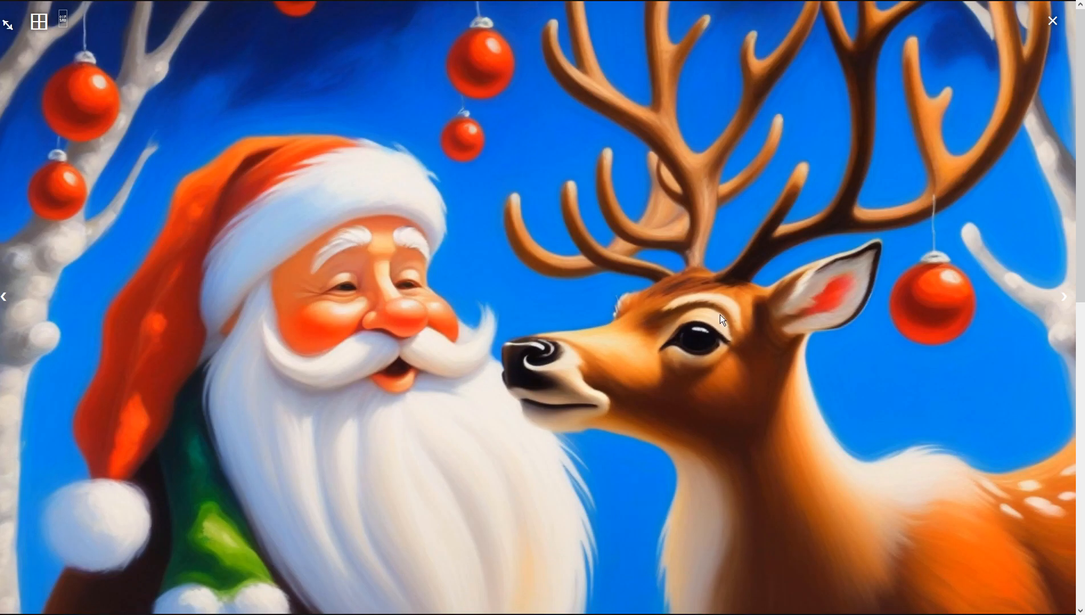
{"action": "left_click", "coordinate": [904, 206]}
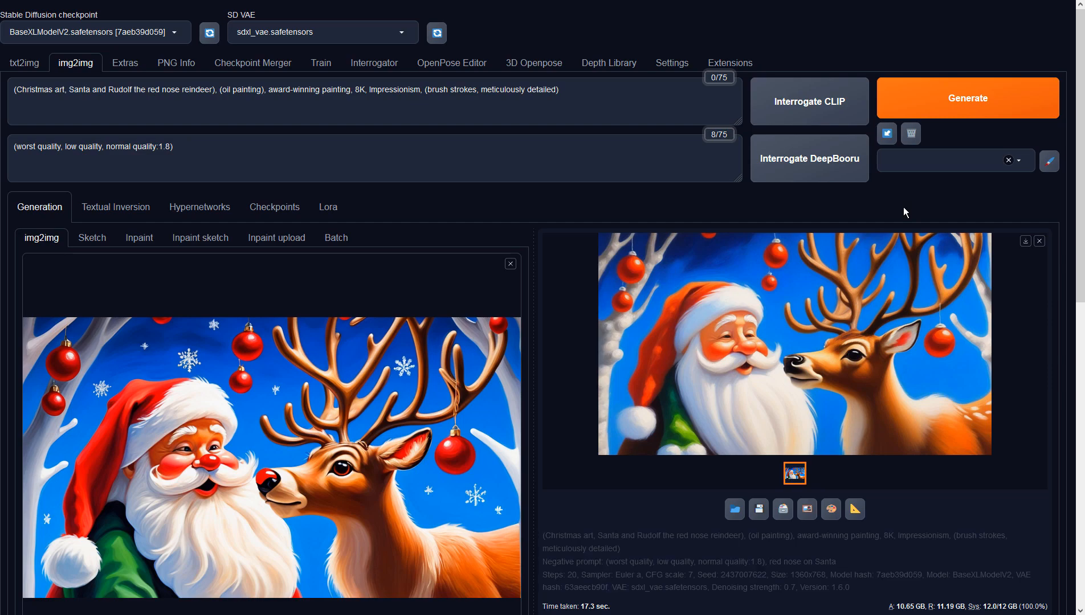
- Generate the painting with the shortened negative prompt and inspect it at full size
{"action": "left_click", "coordinate": [971, 103]}
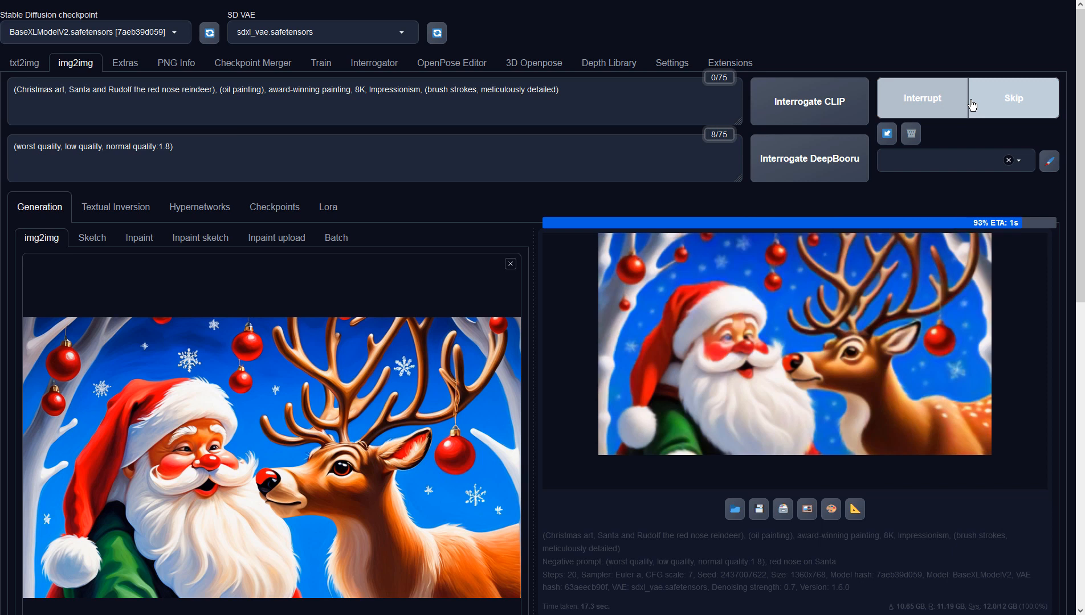
{"action": "left_click", "coordinate": [788, 314]}
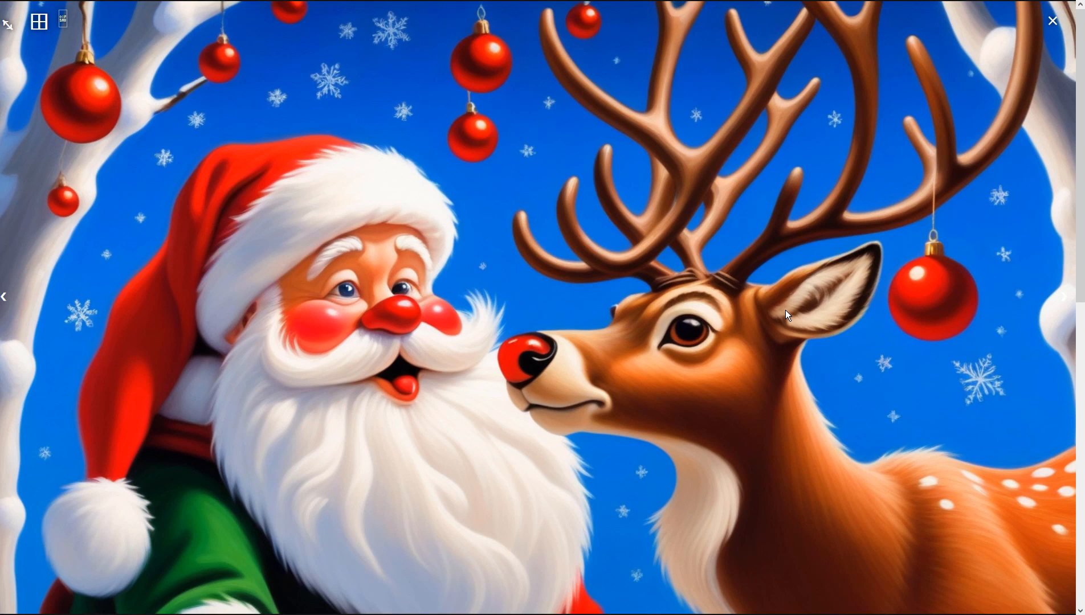
{"action": "left_click", "coordinate": [785, 310]}
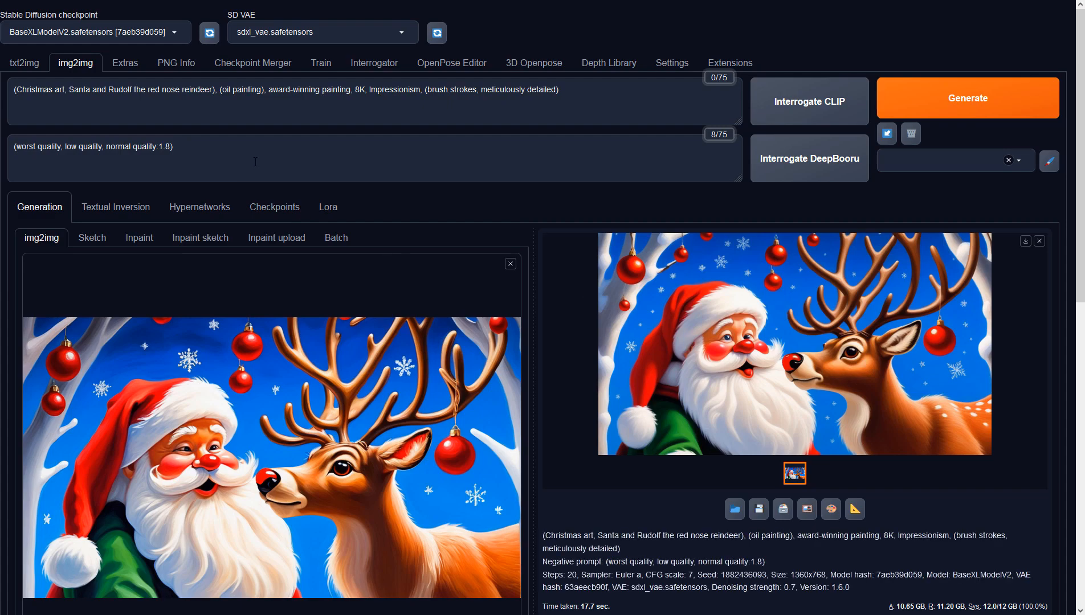
- Add ", green jacket" to the negative prompt, then generate the painting again and view it at full size
{"action": "type", "text": "green jacket"}
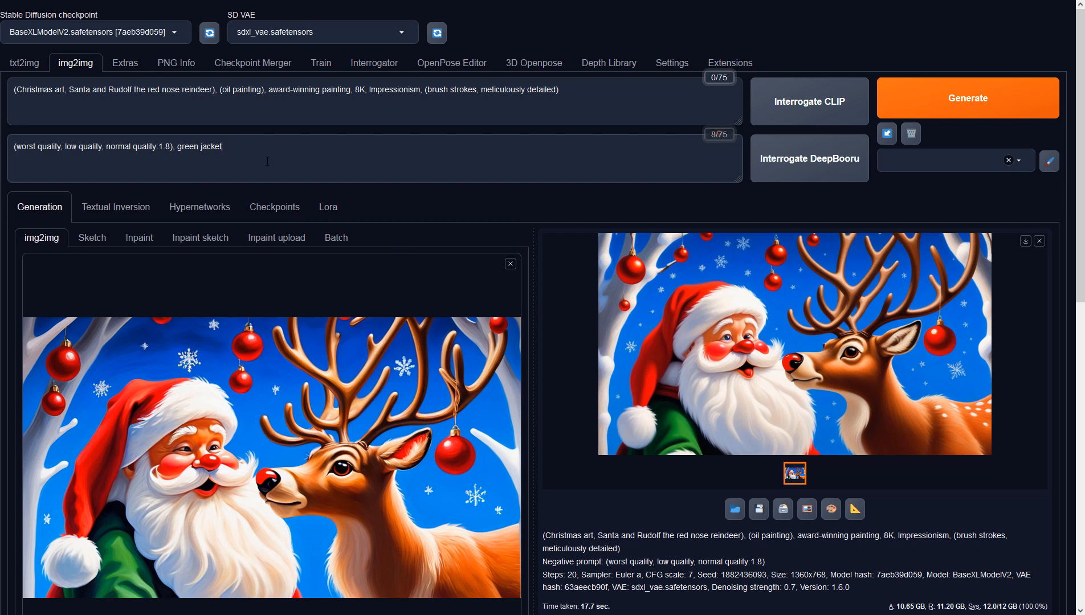
{"action": "left_click", "coordinate": [926, 99]}
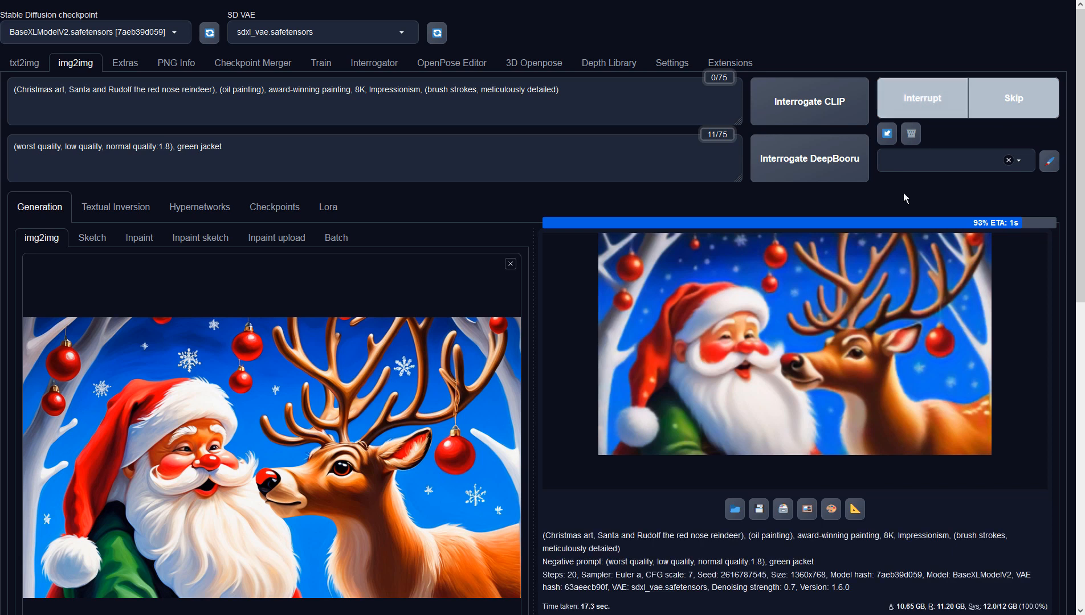
{"action": "left_click", "coordinate": [895, 299]}
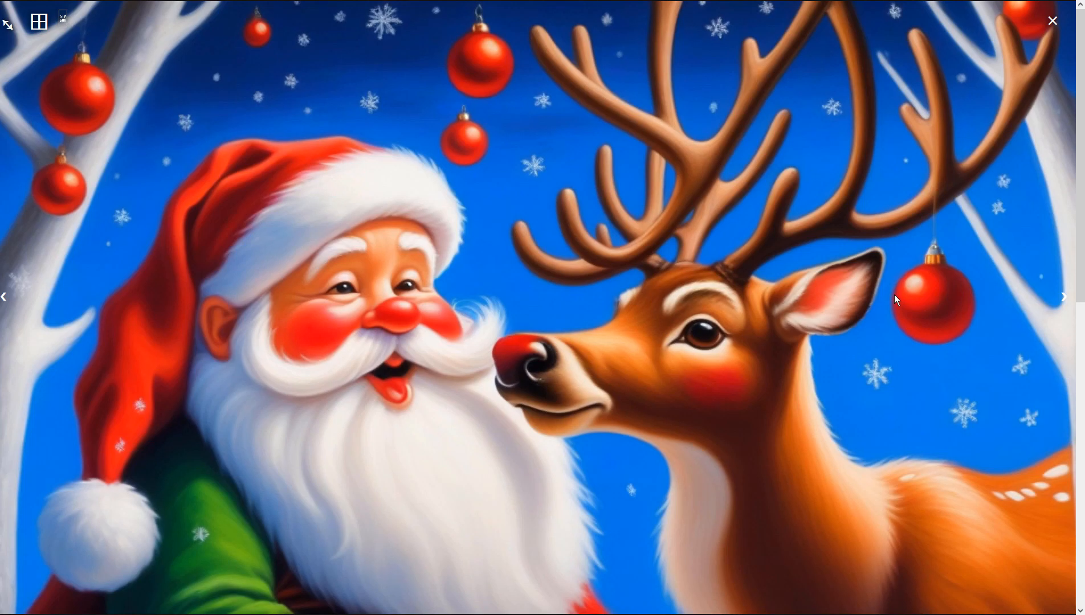